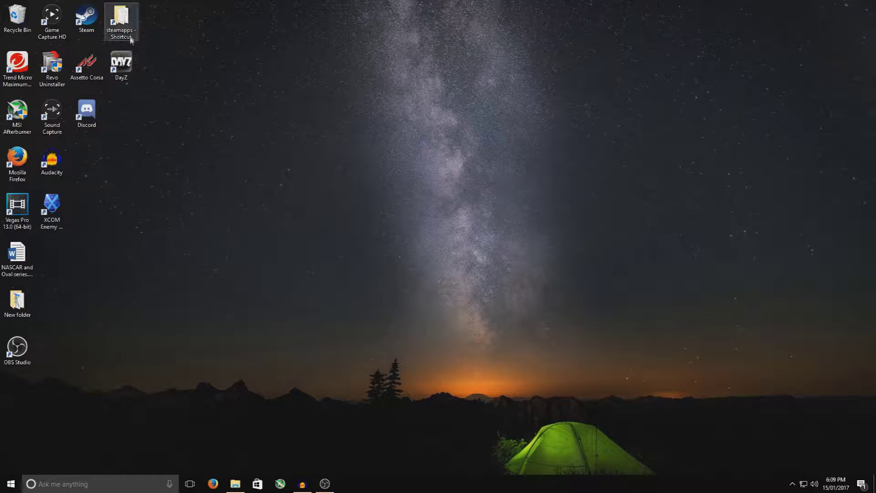
Open steamapps > common > assettocorsa in File Explorer, minimize it, and launch Firefox.
{"action": "double_click", "coordinate": [124, 25]}
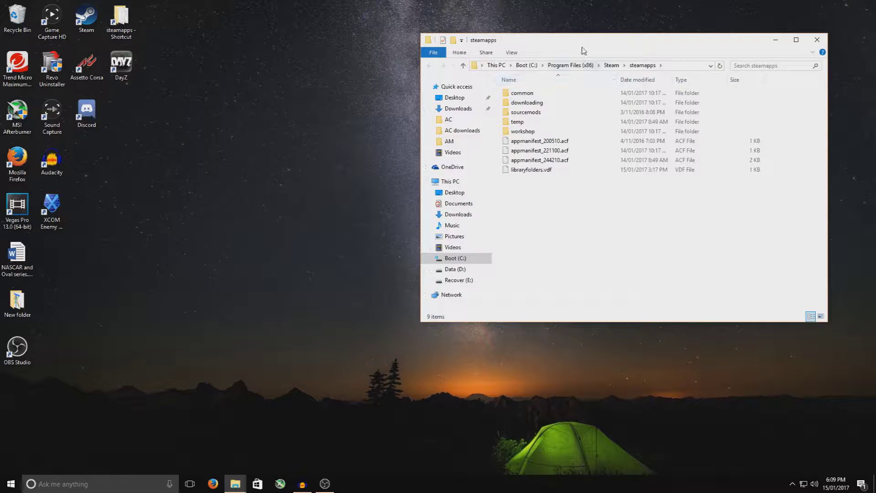
{"action": "left_click_drag", "start_coordinate": [583, 46], "coordinate": [308, 35]}
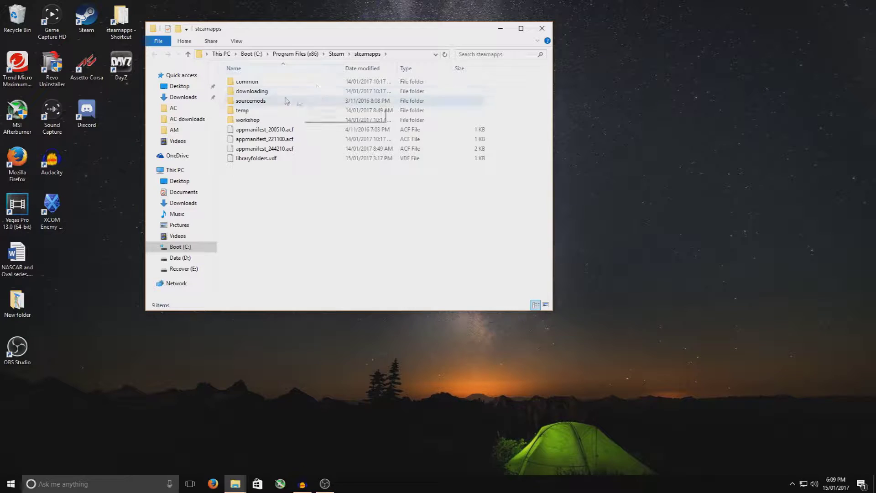
{"action": "double_click", "coordinate": [256, 83]}
{"action": "double_click", "coordinate": [262, 83]}
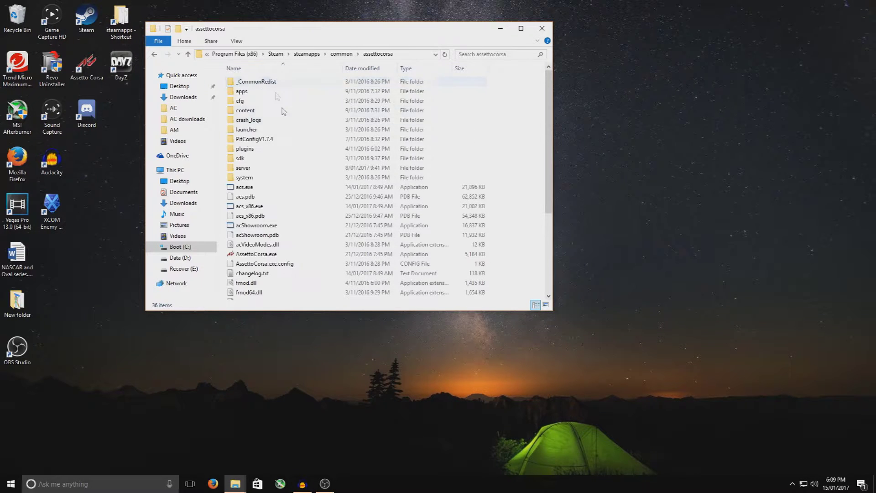
{"action": "left_click_drag", "start_coordinate": [444, 42], "coordinate": [324, 40]}
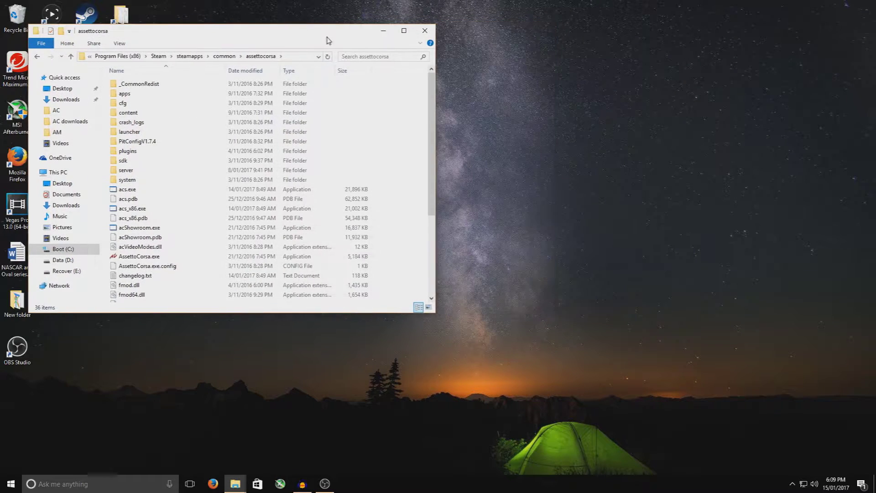
{"action": "left_click", "coordinate": [380, 28]}
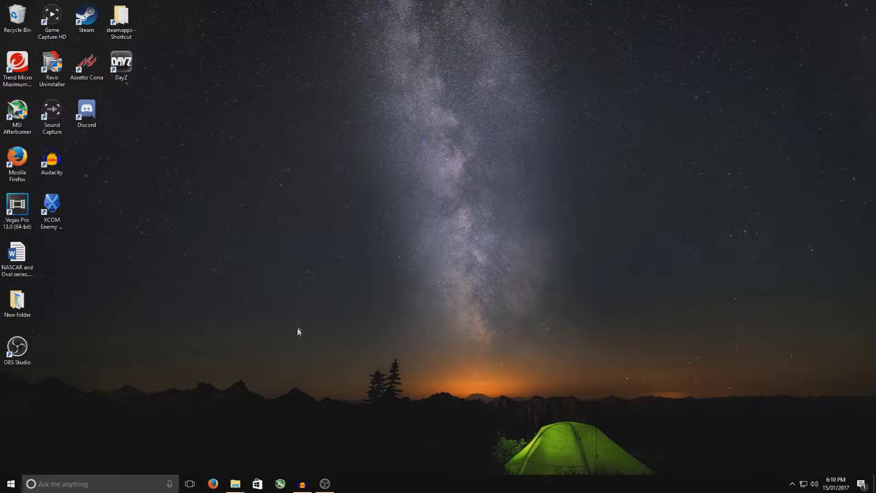
{"action": "left_click", "coordinate": [213, 483]}
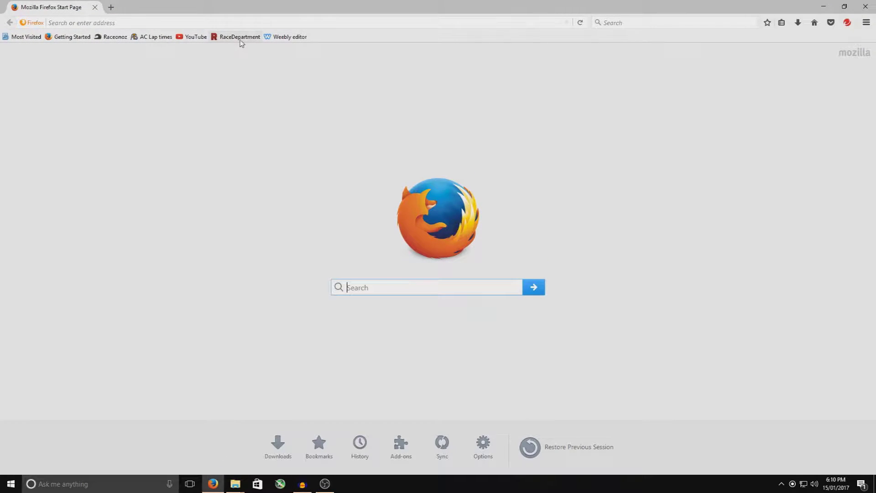
Go to RaceDepartment's Assetto Corsa category and pick its AC Tracks list.
{"action": "left_click", "coordinate": [240, 37]}
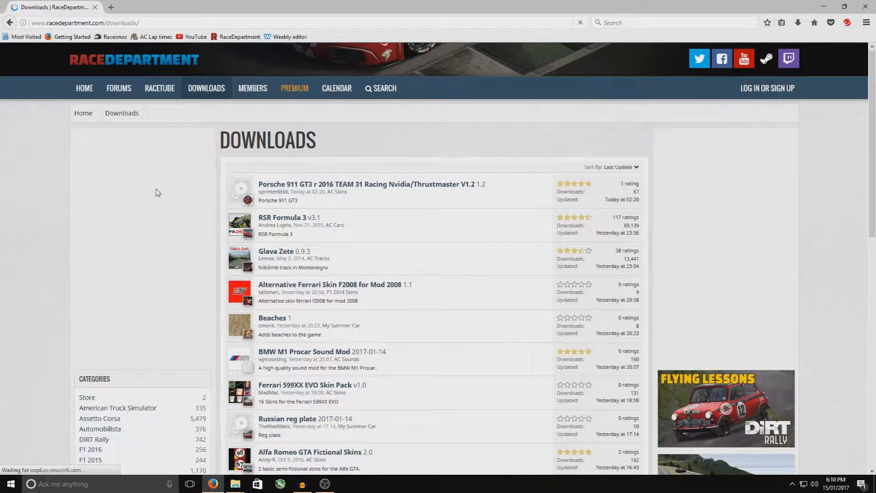
{"action": "left_click", "coordinate": [109, 421]}
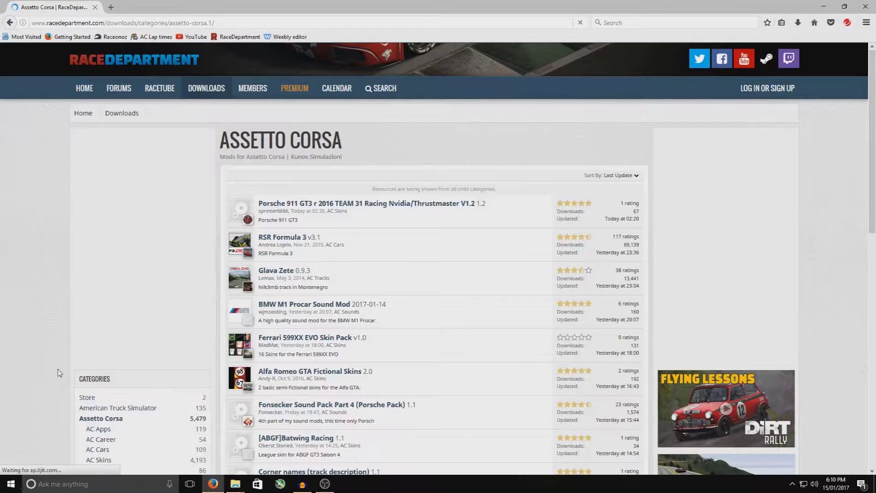
{"action": "scroll", "coordinate": [59, 373], "scroll_direction": "down", "scroll_amount": 2}
{"action": "scroll", "coordinate": [59, 372], "scroll_direction": "down", "scroll_amount": 2}
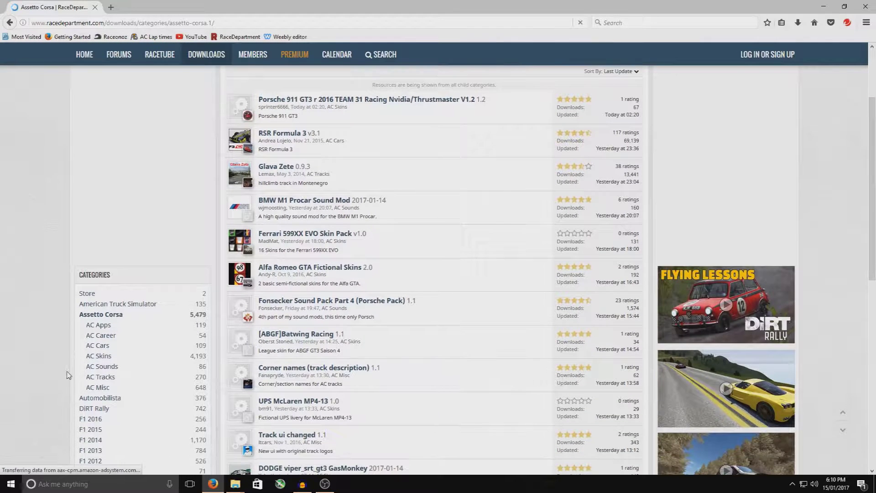
{"action": "left_click", "coordinate": [105, 379]}
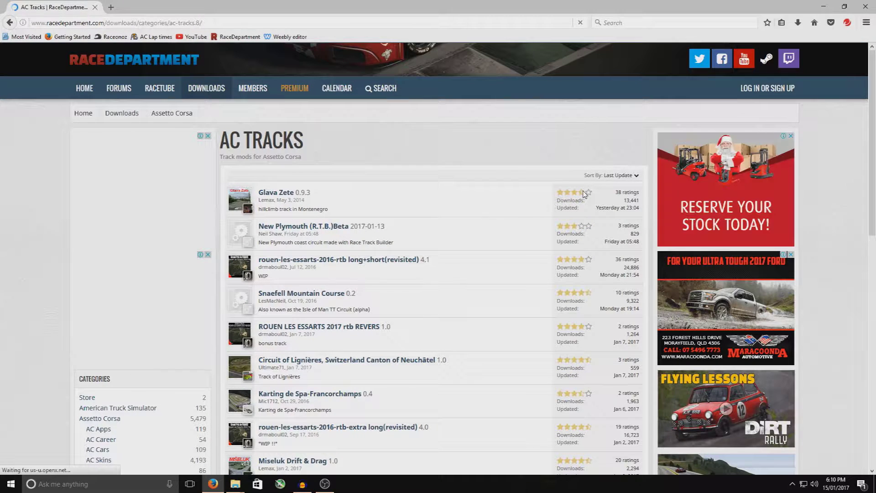
Sort the AC Tracks mods by Rating and scroll down to the Spielberg entry.
{"action": "scroll", "coordinate": [446, 236], "scroll_direction": "down", "scroll_amount": 3}
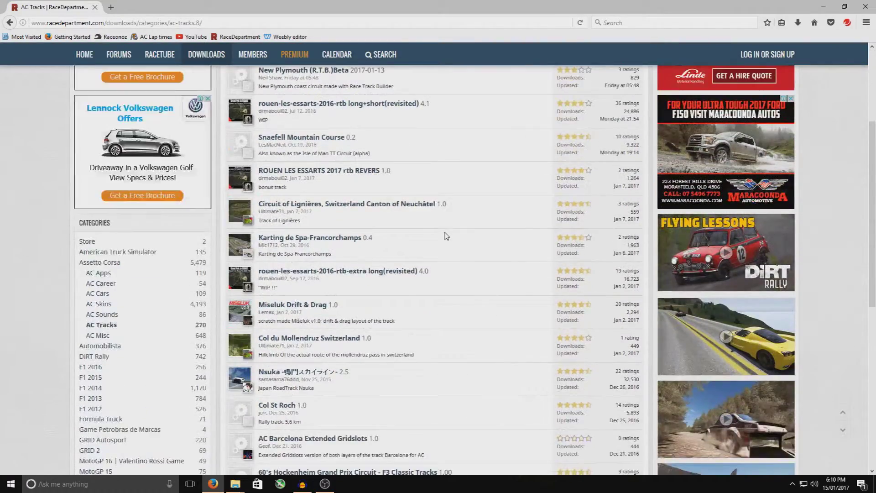
{"action": "scroll", "coordinate": [446, 236], "scroll_direction": "up", "scroll_amount": 3}
{"action": "left_click", "coordinate": [632, 178]}
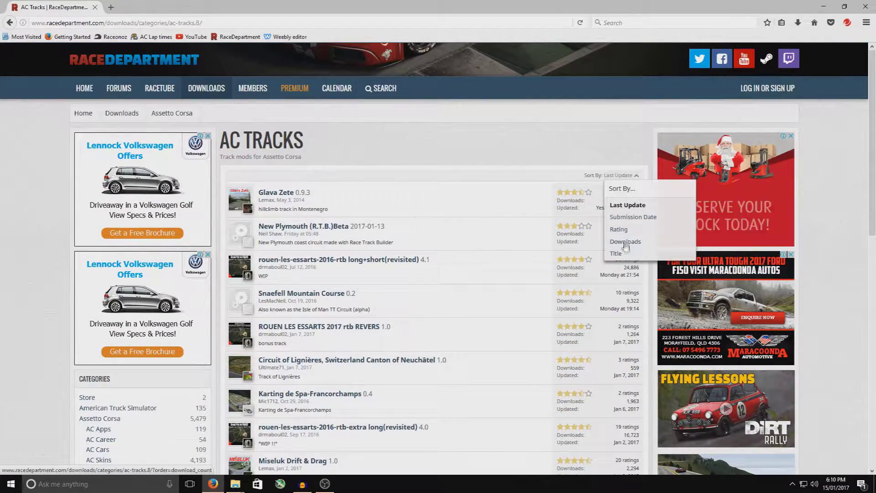
{"action": "left_click", "coordinate": [621, 230]}
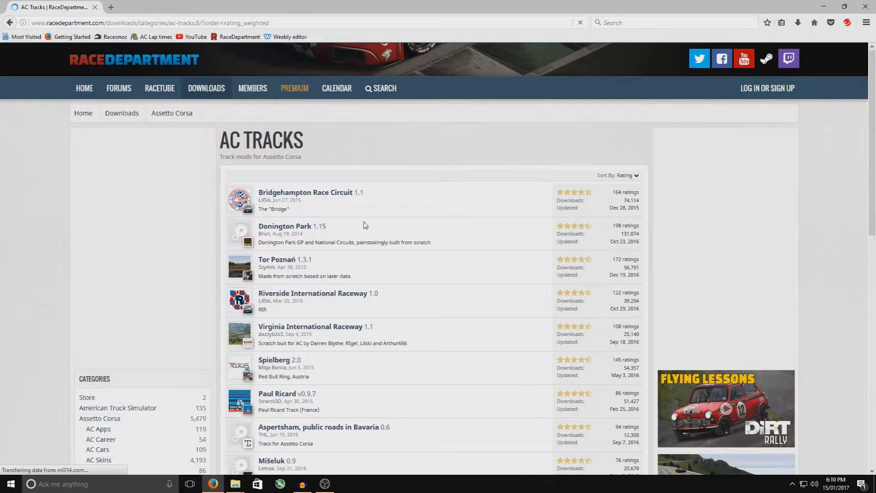
{"action": "scroll", "coordinate": [379, 242], "scroll_direction": "down", "scroll_amount": 2}
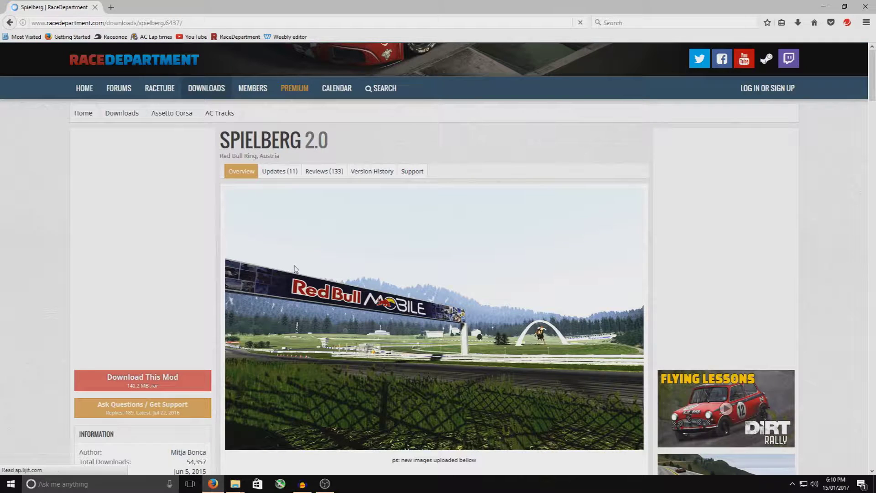
{"action": "scroll", "coordinate": [307, 255], "scroll_direction": "down", "scroll_amount": 5}
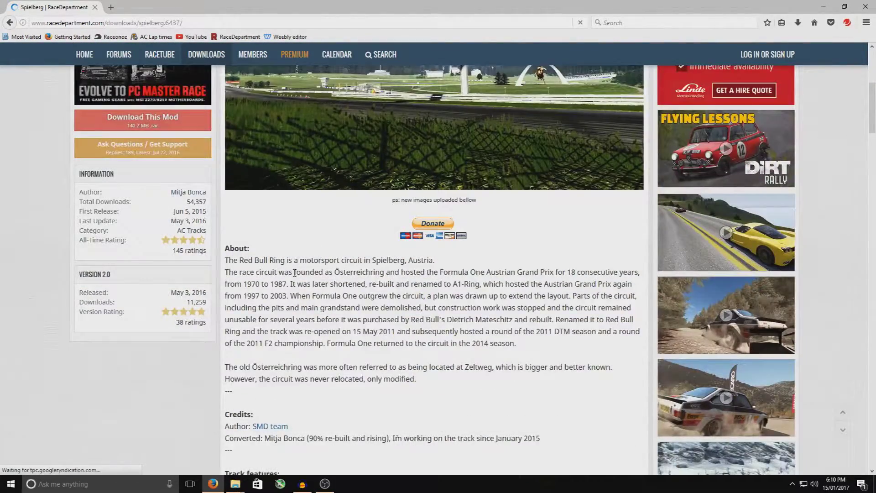
{"action": "scroll", "coordinate": [292, 265], "scroll_direction": "down", "scroll_amount": 2}
{"action": "scroll", "coordinate": [289, 274], "scroll_direction": "down", "scroll_amount": 8}
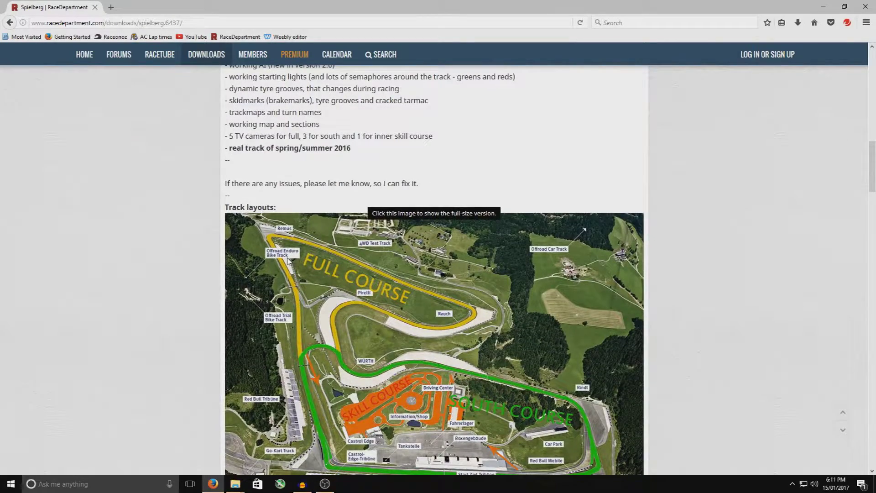
{"action": "scroll", "coordinate": [288, 260], "scroll_direction": "down", "scroll_amount": 6}
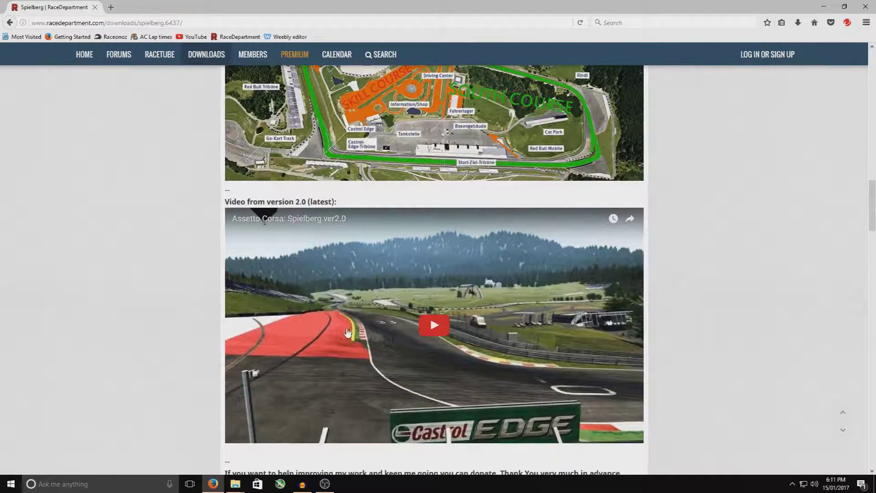
{"action": "scroll", "coordinate": [291, 305], "scroll_direction": "down", "scroll_amount": 10}
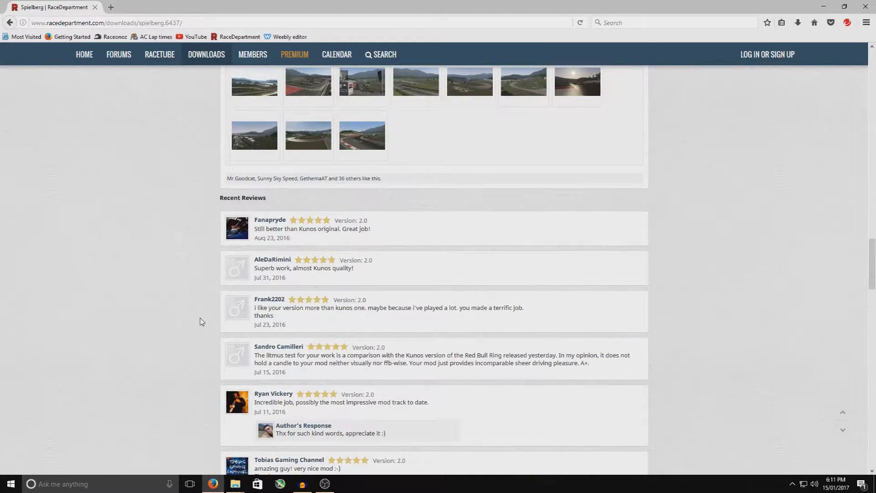
{"action": "scroll", "coordinate": [201, 322], "scroll_direction": "up", "scroll_amount": 15}
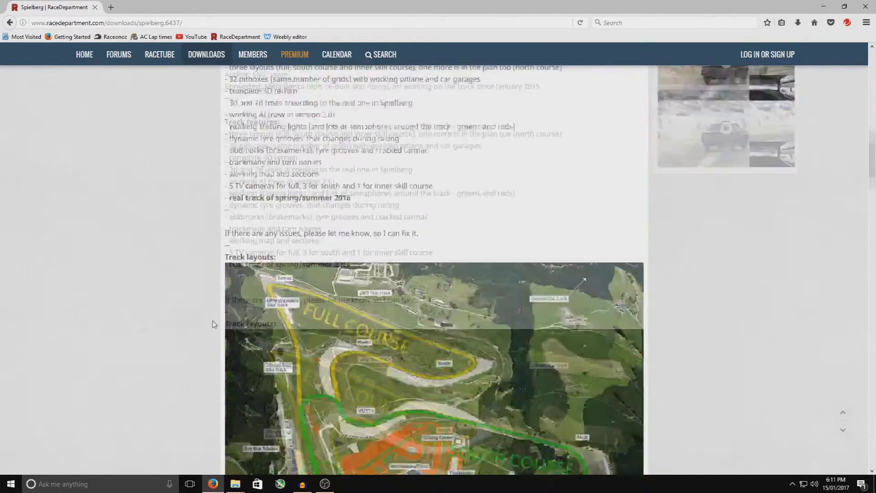
{"action": "scroll", "coordinate": [213, 324], "scroll_direction": "up", "scroll_amount": 10}
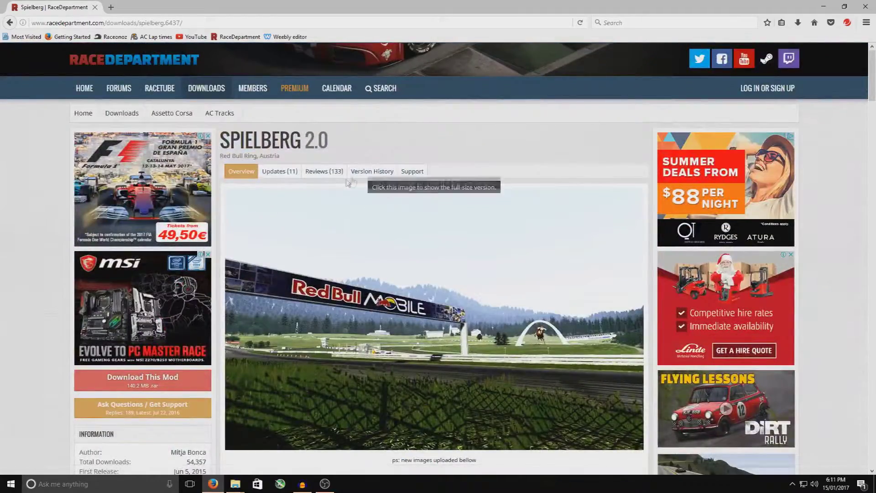
{"action": "left_click", "coordinate": [371, 173]}
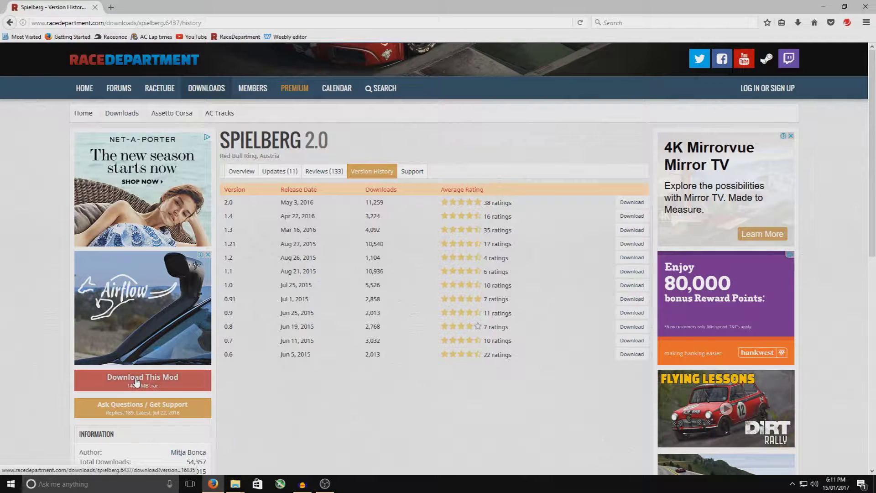
Download the 140 MB spielberg_ver2.0.rar archive and confirm it in Firefox's prompt.
{"action": "left_click", "coordinate": [157, 385]}
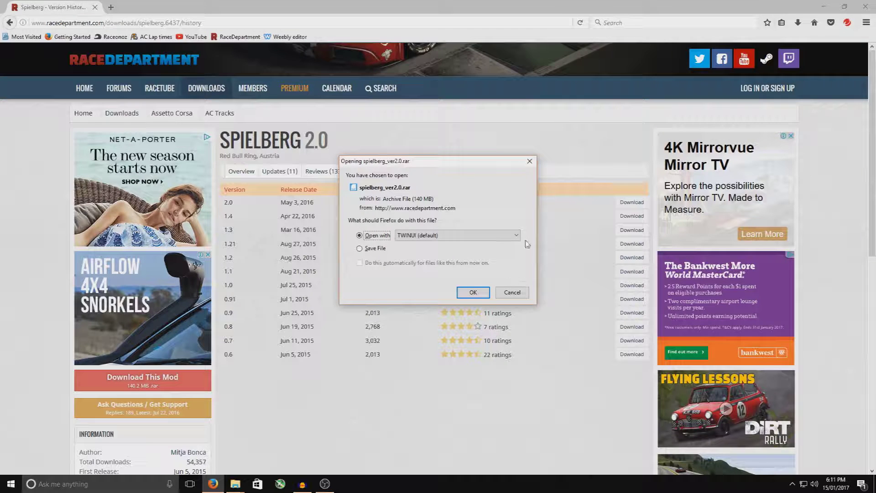
{"action": "left_click", "coordinate": [520, 295]}
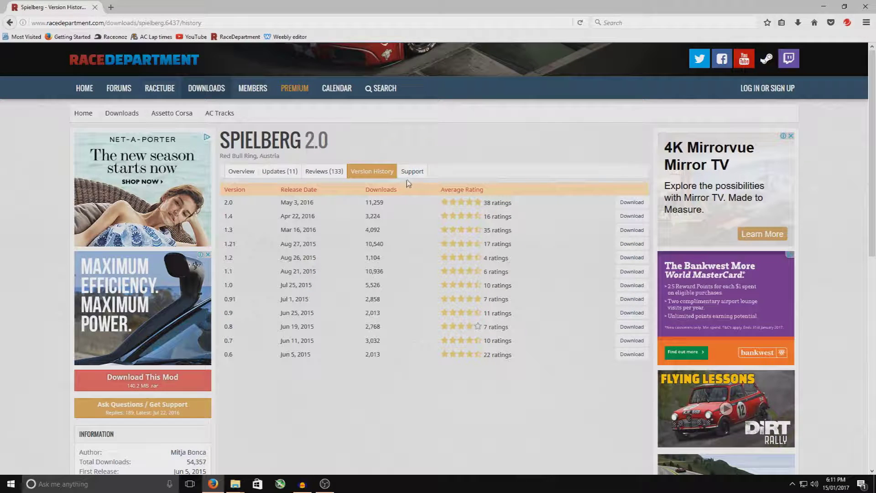
In the AC downloads window, open Tracks, select spielberg_ver2.0, and shift the window right.
{"action": "mouse_move", "coordinate": [236, 484]}
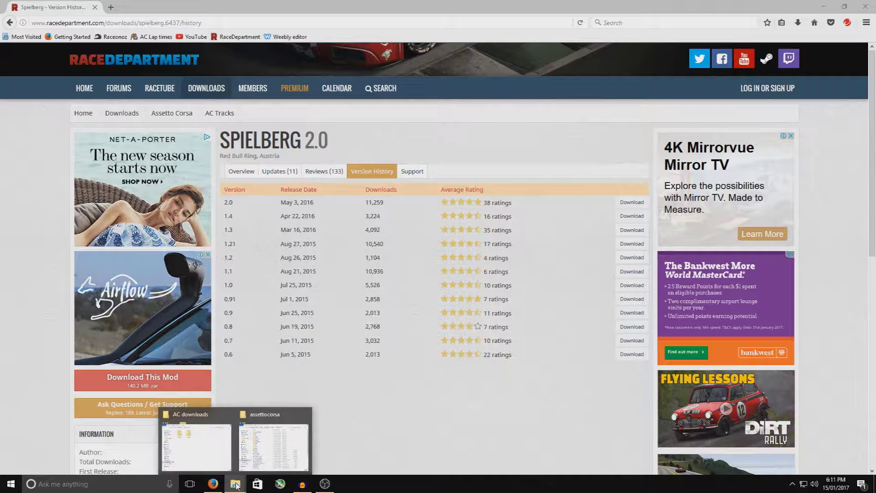
{"action": "left_click", "coordinate": [193, 450]}
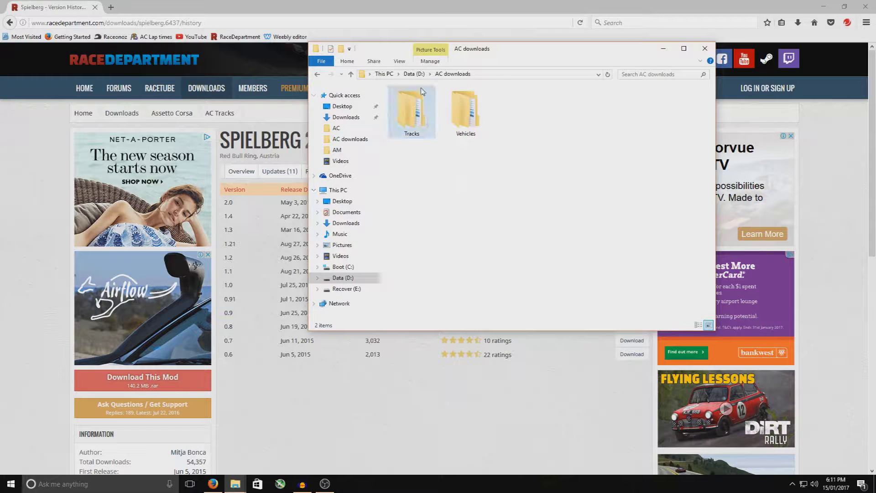
{"action": "double_click", "coordinate": [422, 111]}
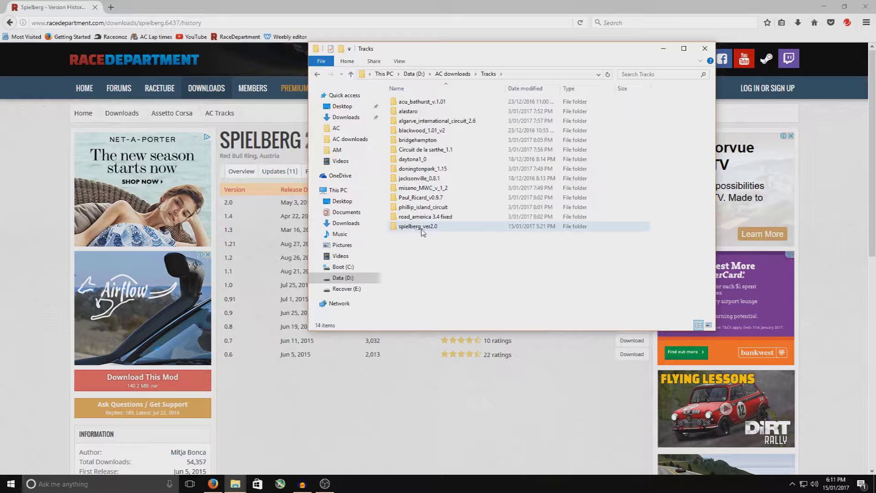
{"action": "left_click", "coordinate": [408, 228]}
{"action": "mouse_move", "coordinate": [425, 232]}
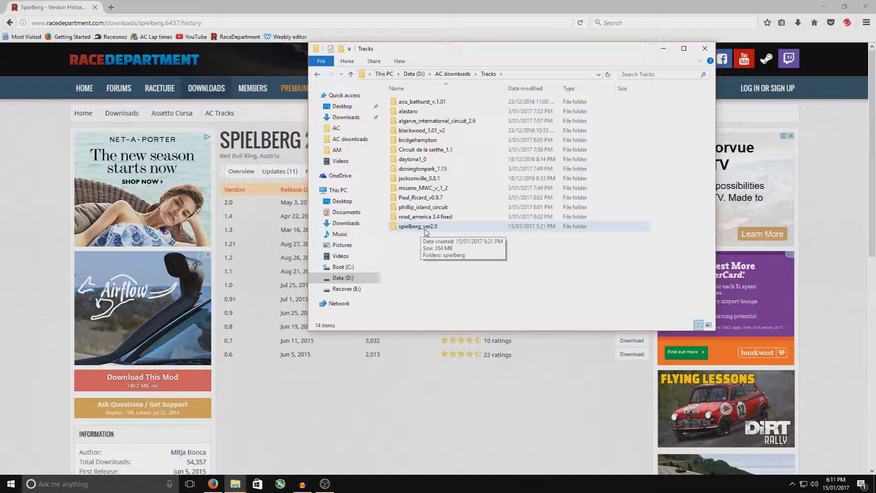
{"action": "left_click", "coordinate": [426, 256]}
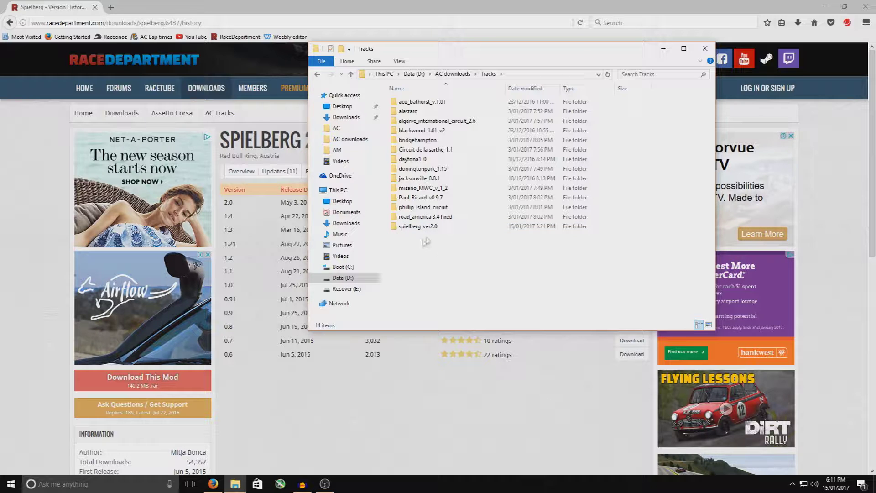
{"action": "left_click", "coordinate": [428, 228]}
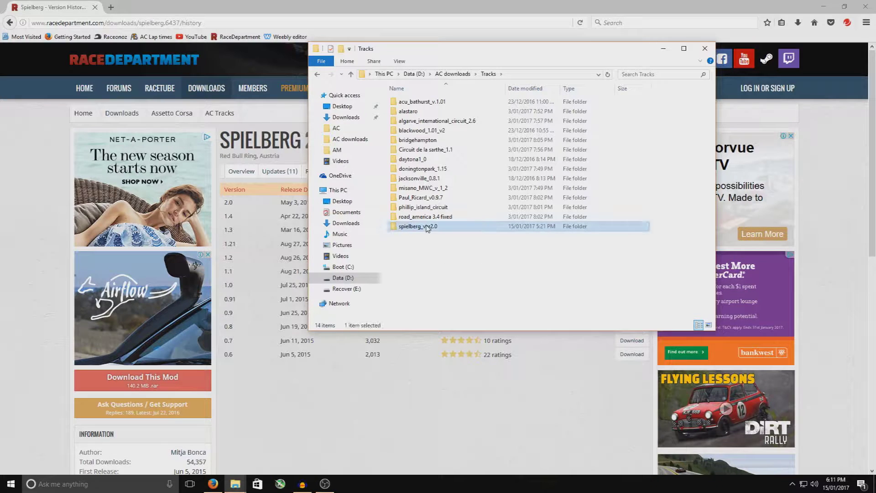
{"action": "left_click_drag", "start_coordinate": [525, 49], "coordinate": [649, 48]}
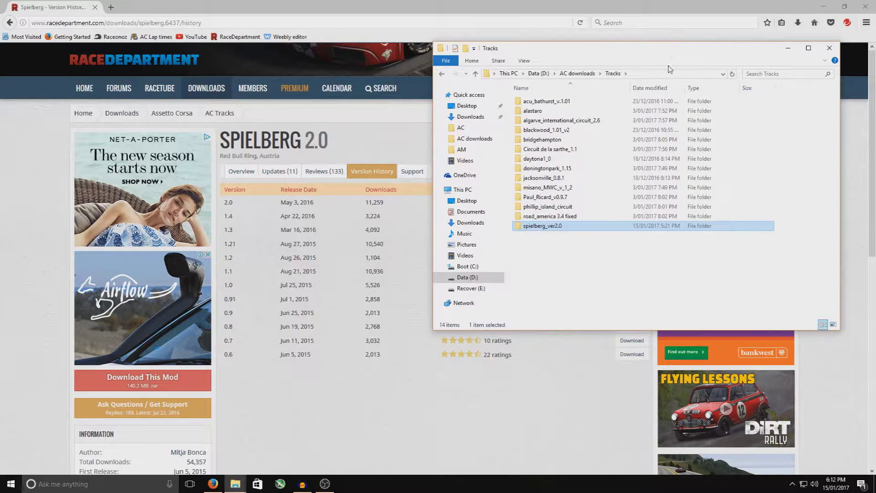
Arrange the assettocorsa and Tracks windows side by side with Firefox minimized.
{"action": "mouse_move", "coordinate": [245, 479]}
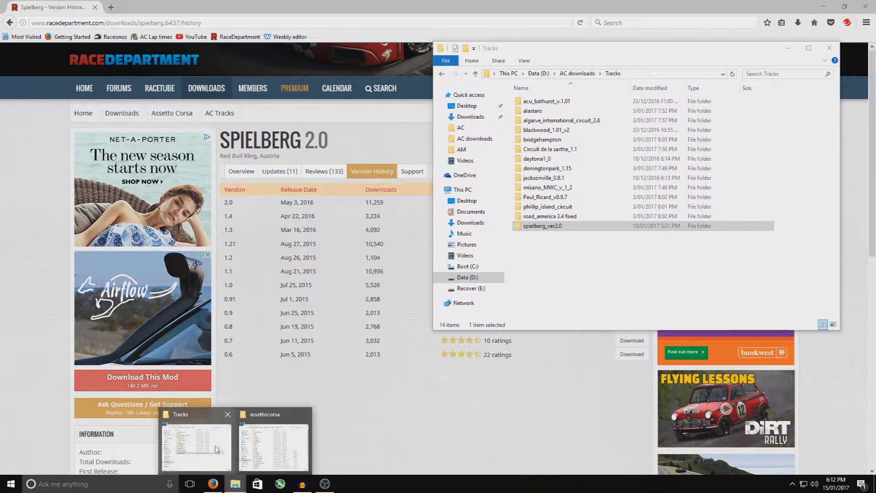
{"action": "left_click", "coordinate": [280, 440]}
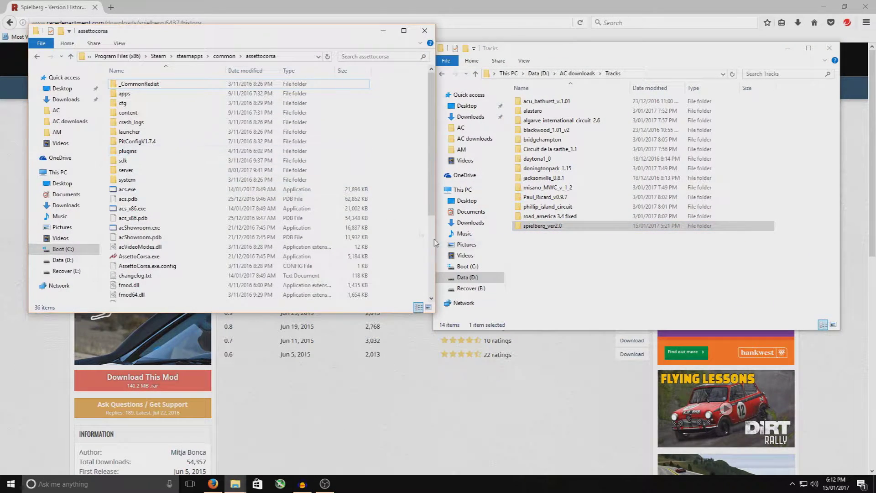
{"action": "left_click", "coordinate": [543, 263]}
{"action": "left_click", "coordinate": [554, 229]}
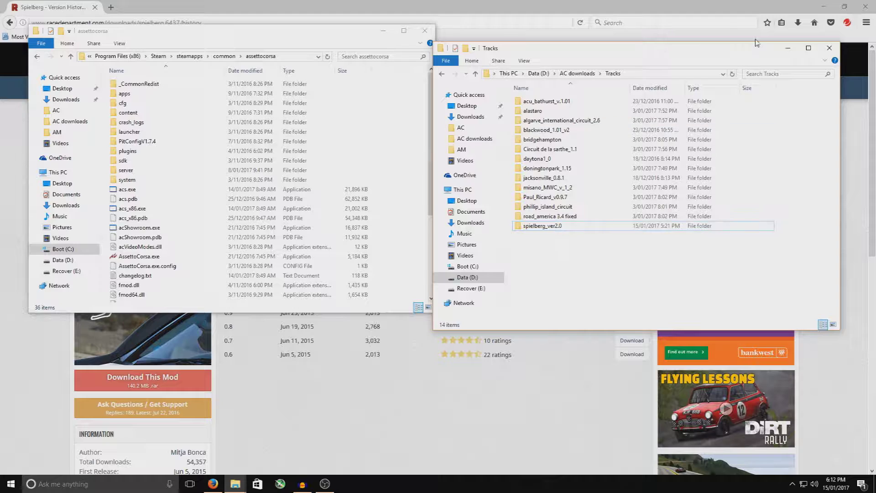
{"action": "left_click", "coordinate": [824, 7]}
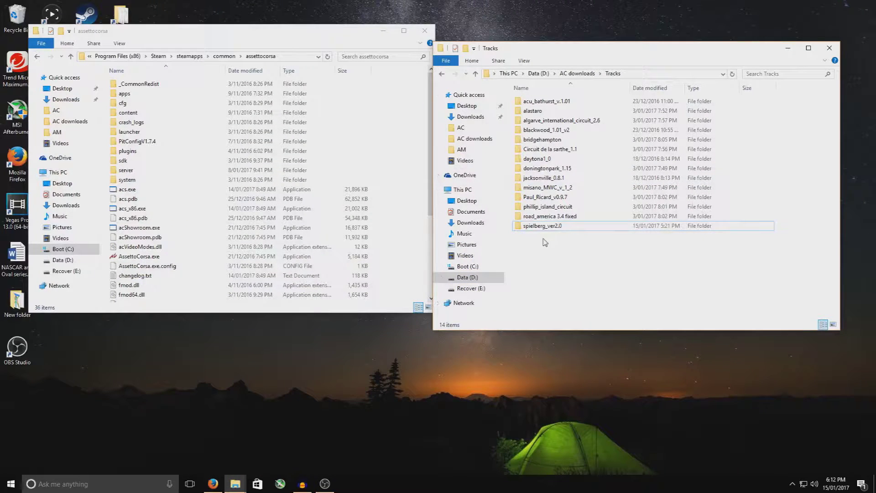
Inspect spielberg_ver2.0 and its spielberg track folder, and return the other window to steamapps.
{"action": "double_click", "coordinate": [543, 227]}
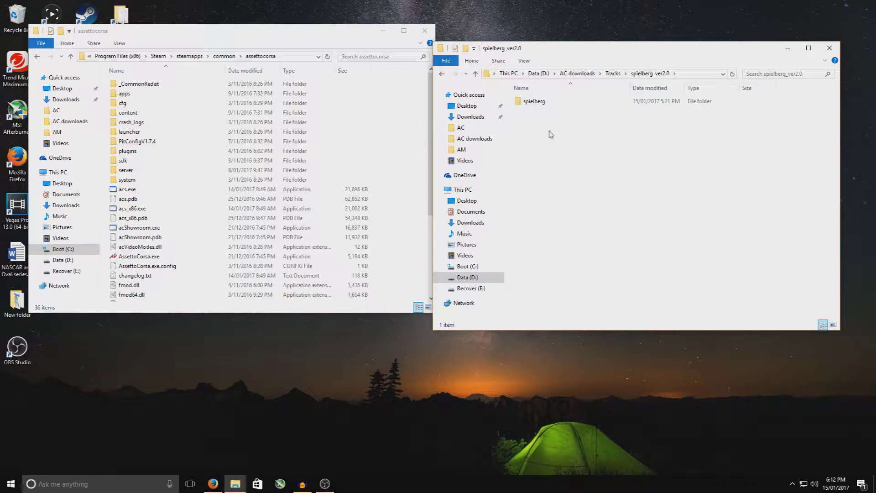
{"action": "double_click", "coordinate": [540, 102]}
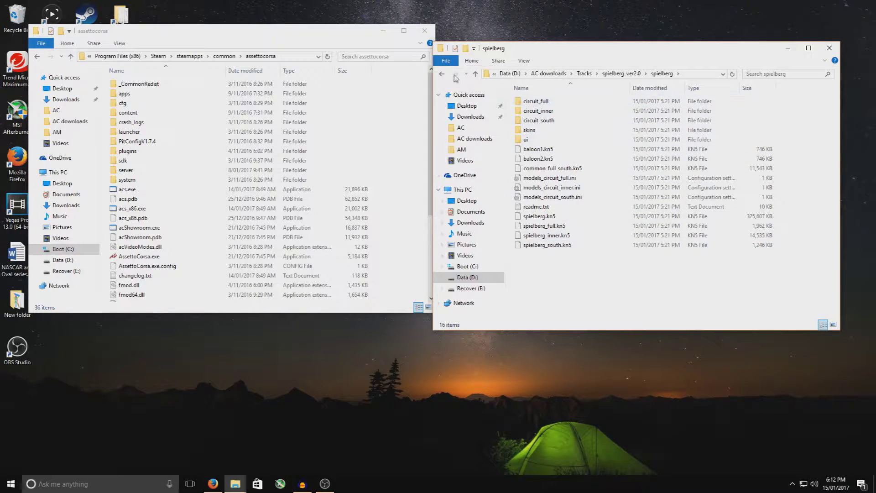
{"action": "left_click", "coordinate": [442, 74]}
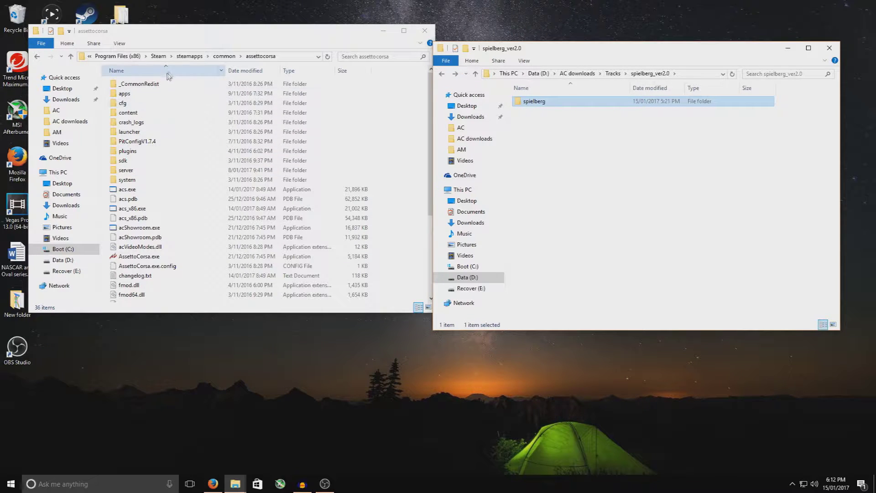
{"action": "left_click", "coordinate": [189, 55]}
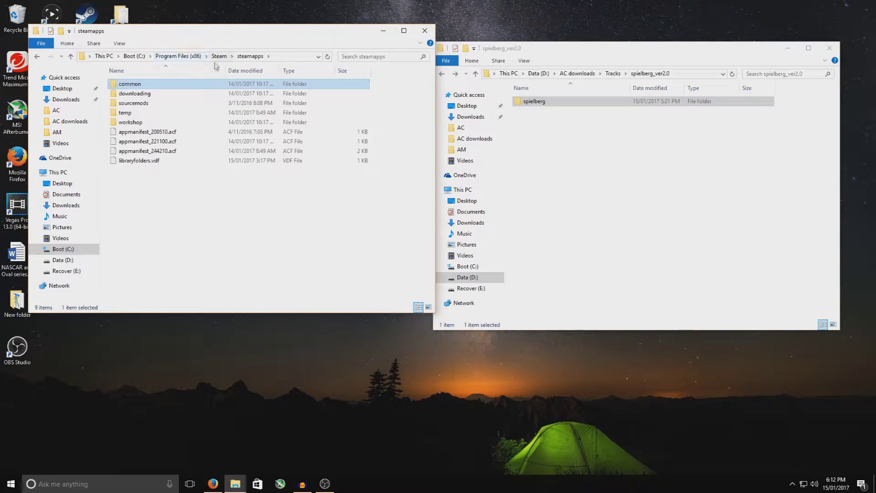
Navigate to common > assettocorsa > content > tracks > imola to see its layout.
{"action": "double_click", "coordinate": [134, 84]}
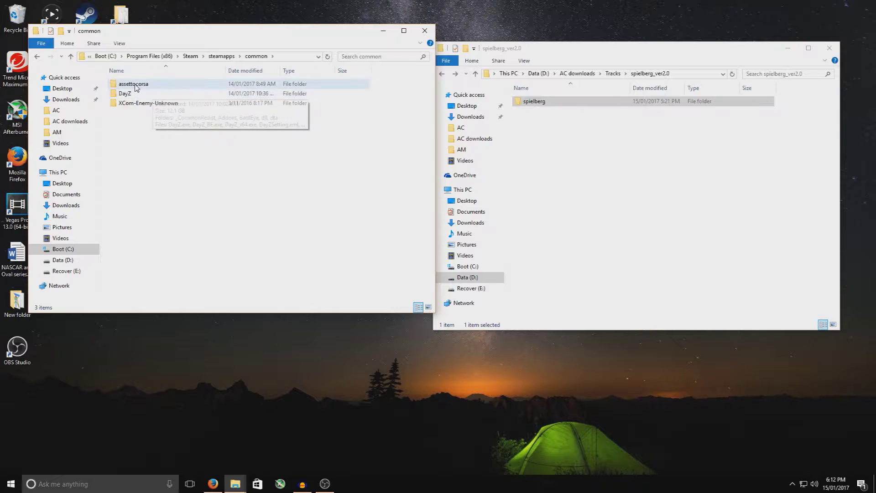
{"action": "double_click", "coordinate": [136, 86]}
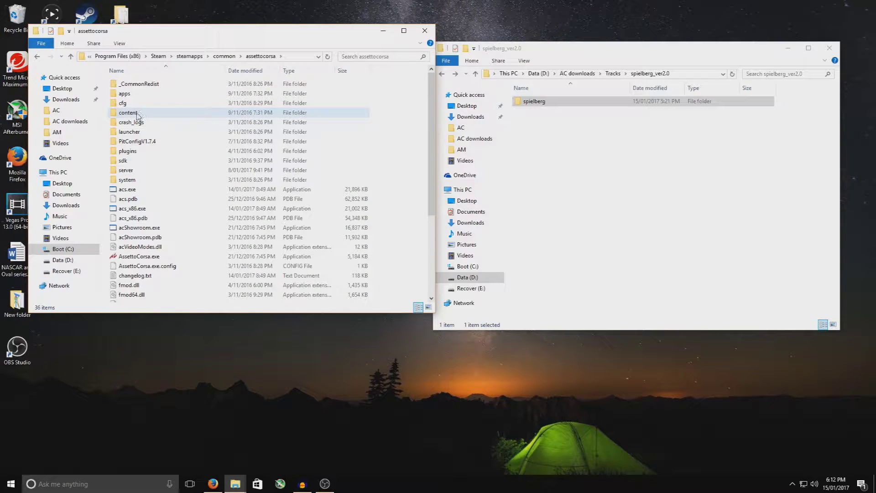
{"action": "double_click", "coordinate": [139, 113]}
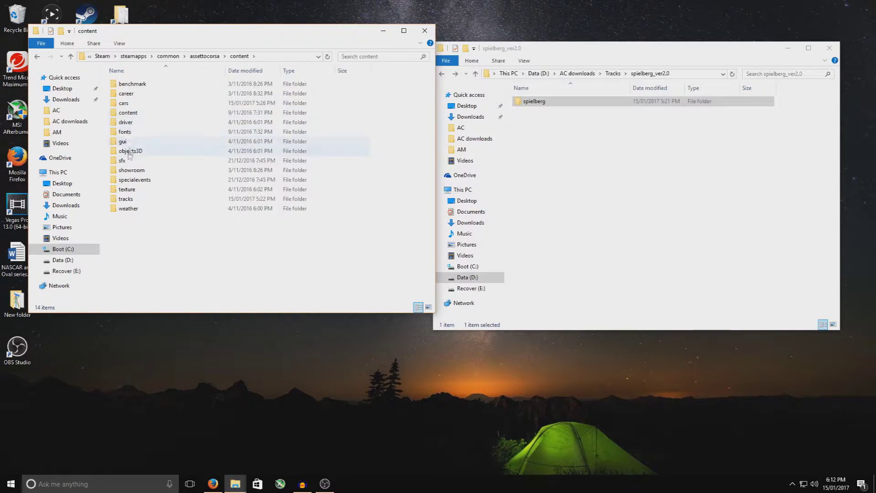
{"action": "double_click", "coordinate": [130, 199]}
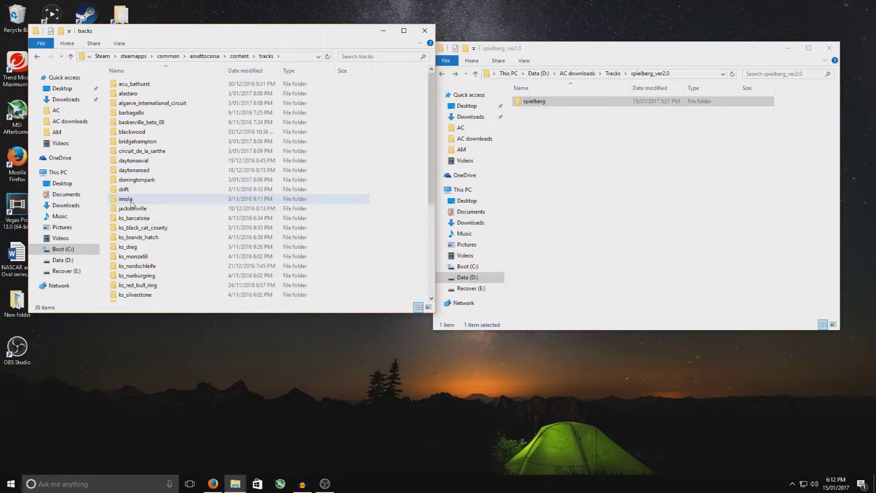
{"action": "double_click", "coordinate": [132, 202]}
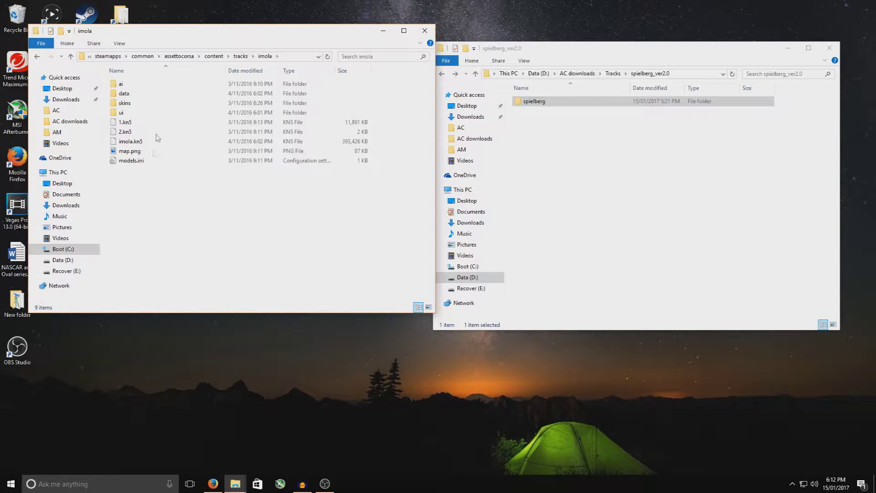
Compare against the spielberg folder, then go back up to the content folder.
{"action": "double_click", "coordinate": [532, 102]}
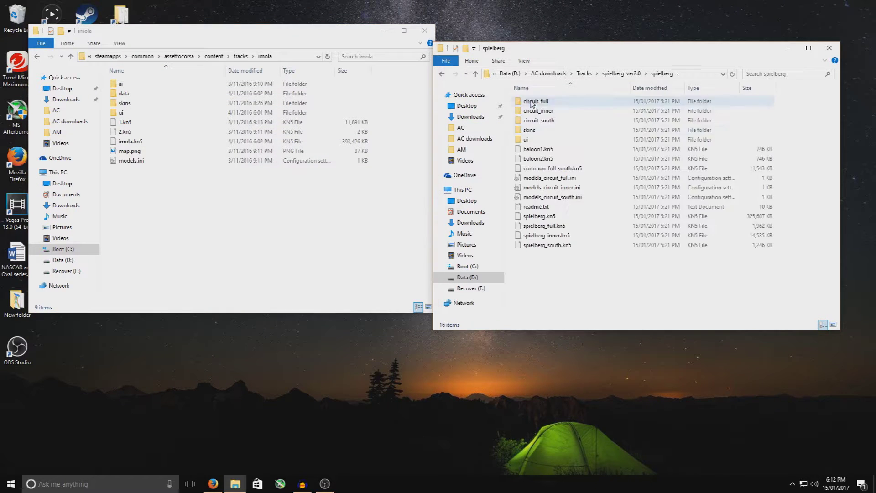
{"action": "left_click", "coordinate": [442, 73]}
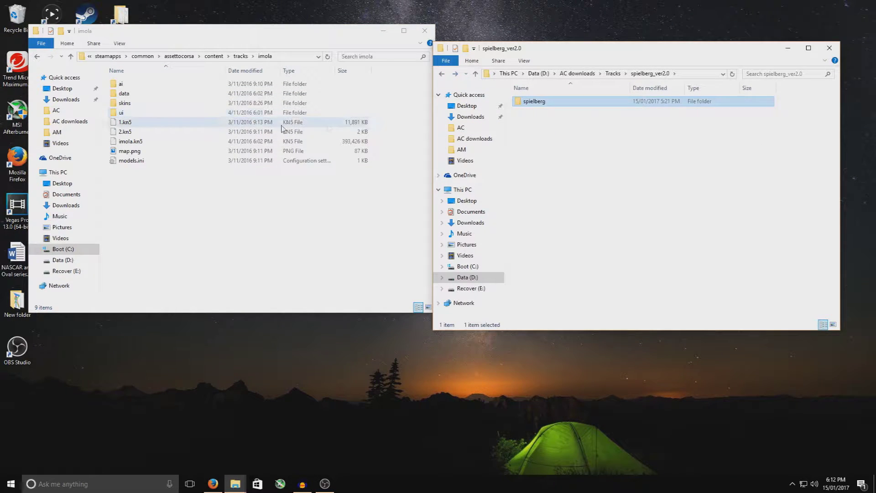
{"action": "left_click", "coordinate": [184, 199]}
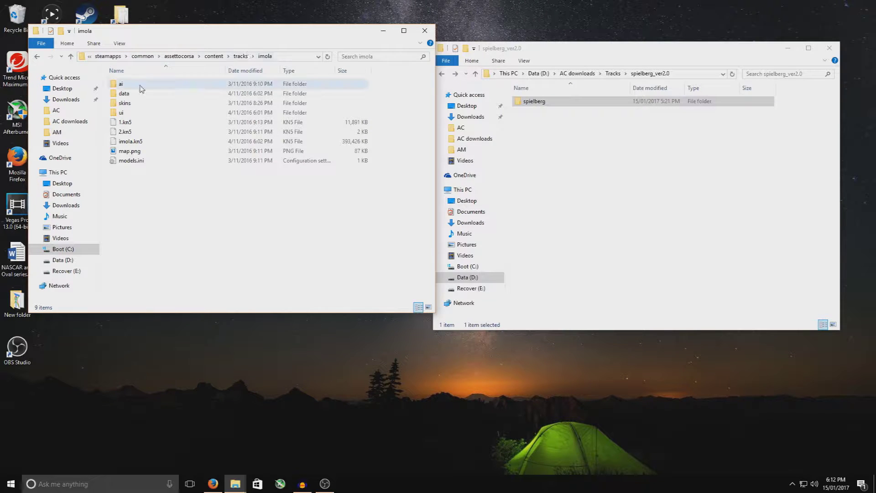
{"action": "left_click", "coordinate": [38, 58]}
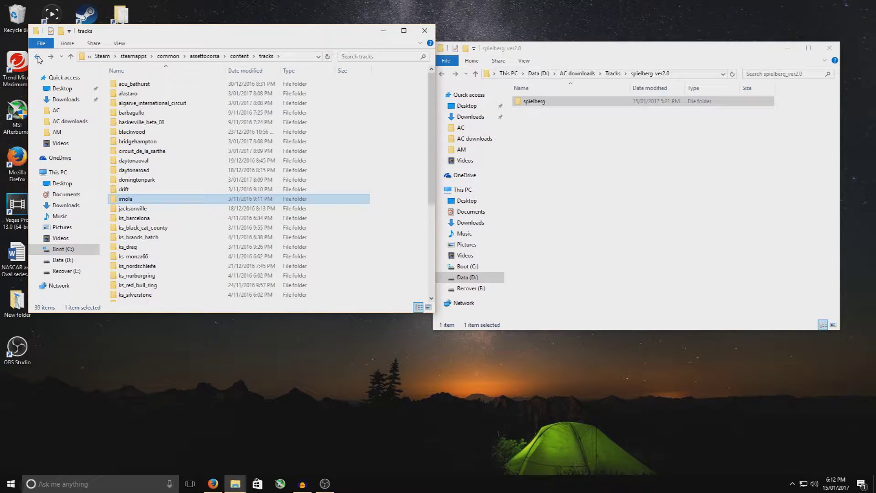
{"action": "left_click", "coordinate": [39, 58]}
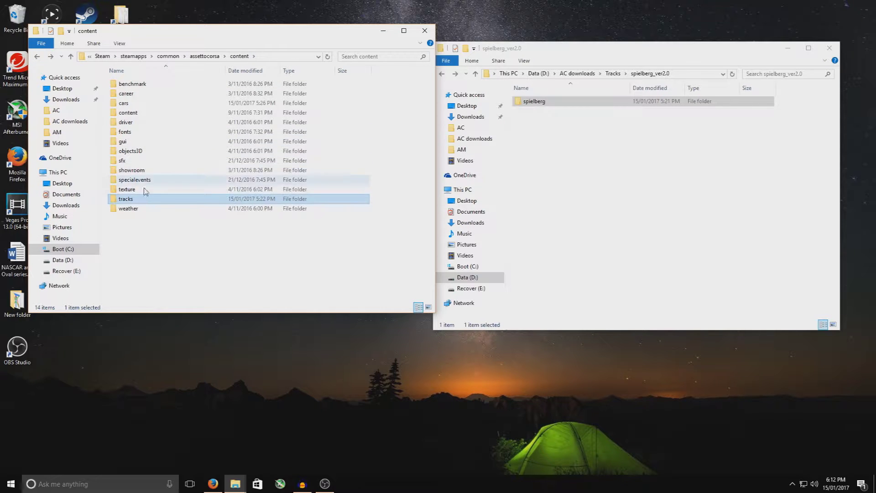
Drag the spielberg folder into the game's tracks folder, replacing the existing files.
{"action": "left_click", "coordinate": [546, 161]}
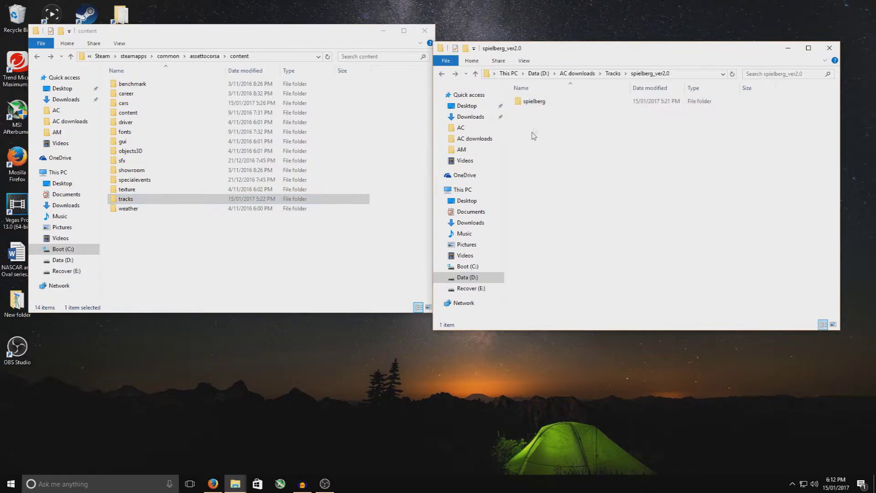
{"action": "left_click", "coordinate": [538, 106]}
{"action": "left_click_drag", "start_coordinate": [546, 105], "coordinate": [135, 199]}
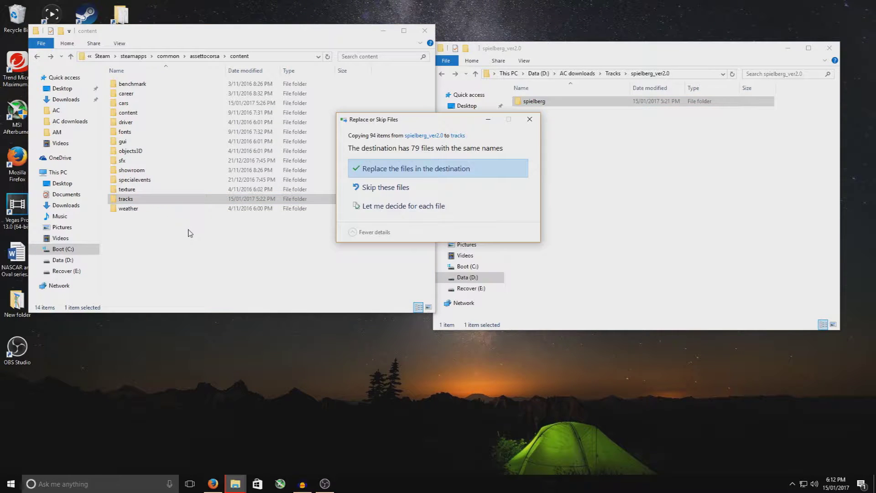
{"action": "left_click", "coordinate": [392, 172]}
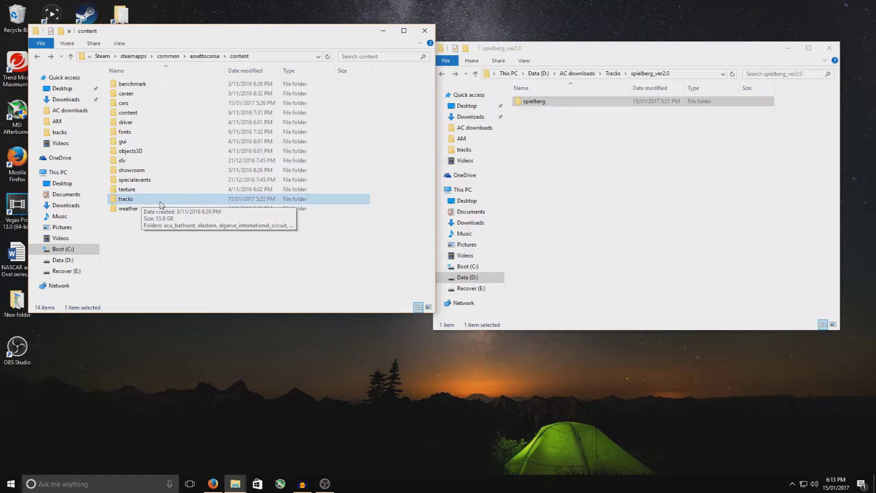
Return the download window to AC downloads, minimize both Explorer windows, and restore Firefox.
{"action": "left_click", "coordinate": [565, 190]}
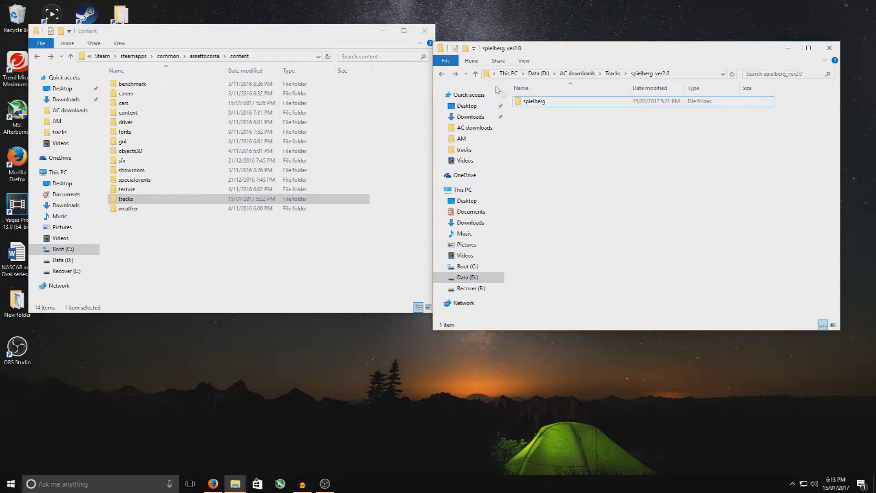
{"action": "left_click", "coordinate": [442, 74]}
{"action": "left_click", "coordinate": [442, 74]}
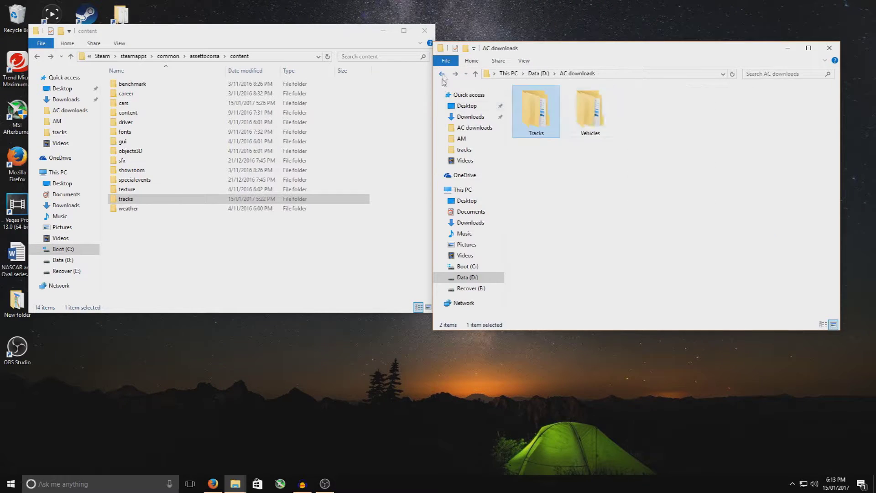
{"action": "left_click", "coordinate": [790, 51]}
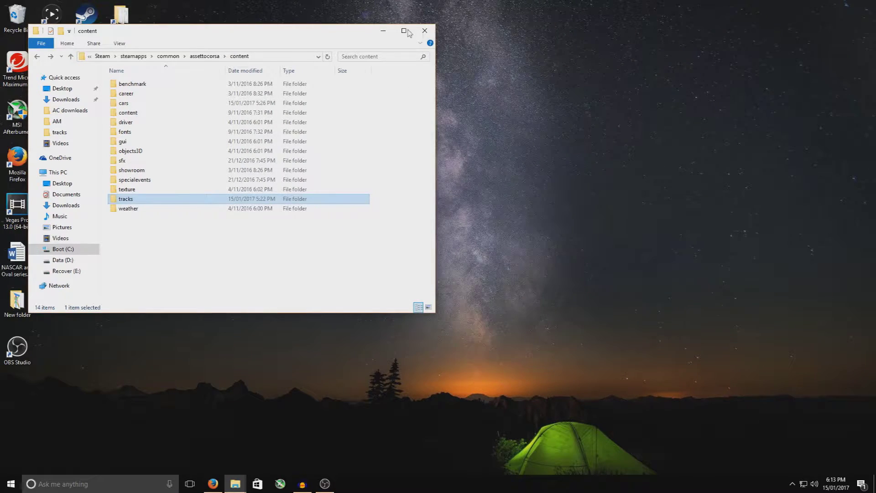
{"action": "left_click", "coordinate": [383, 31]}
{"action": "left_click", "coordinate": [212, 485]}
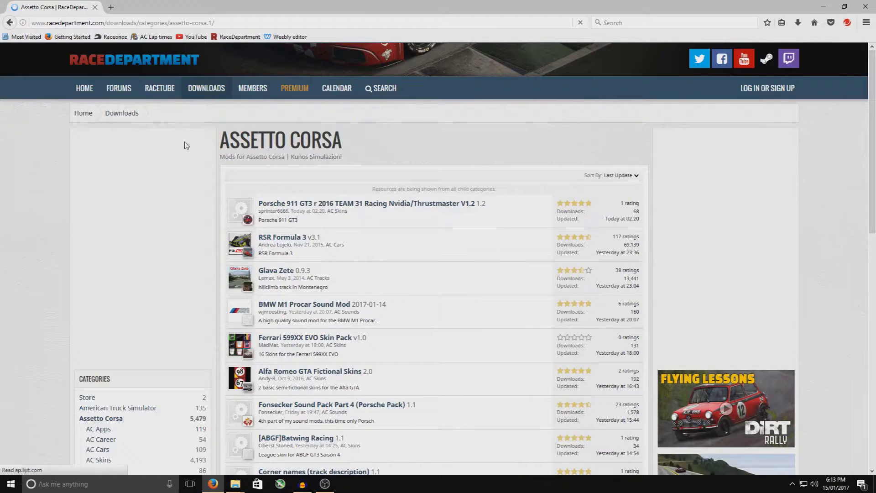
Open RaceDepartment's AC Cars category and bring up its Sort By choices.
{"action": "scroll", "coordinate": [31, 295], "scroll_direction": "down", "scroll_amount": 3}
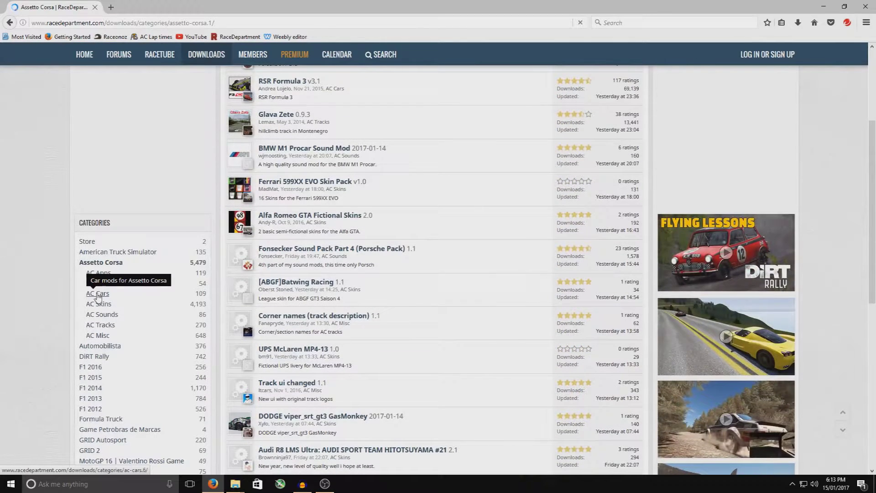
{"action": "left_click", "coordinate": [99, 294]}
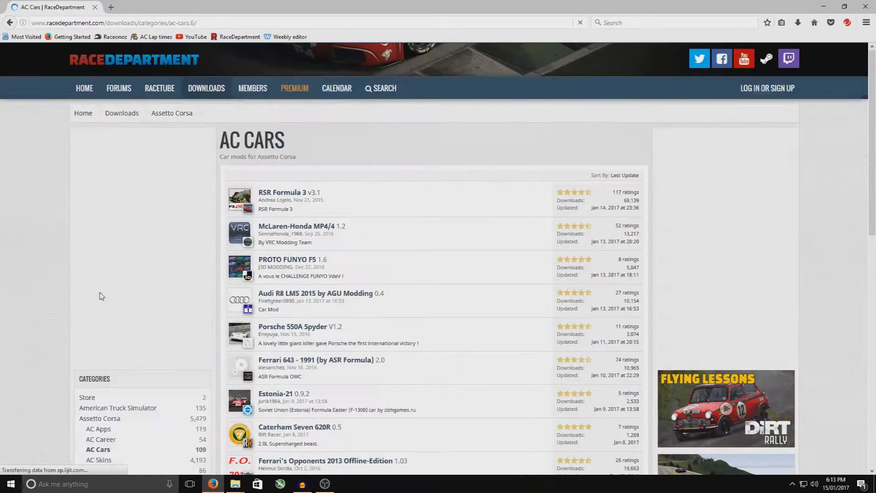
{"action": "scroll", "coordinate": [402, 219], "scroll_direction": "down", "scroll_amount": 2}
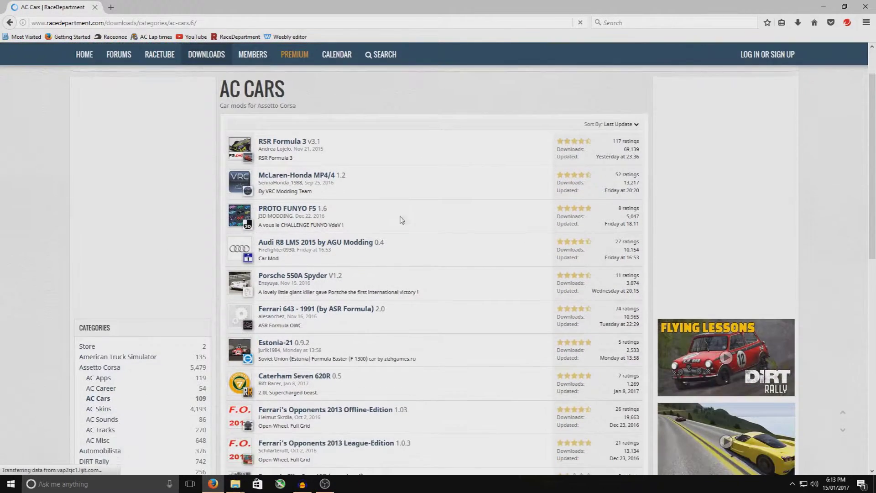
{"action": "scroll", "coordinate": [450, 228], "scroll_direction": "up", "scroll_amount": 2}
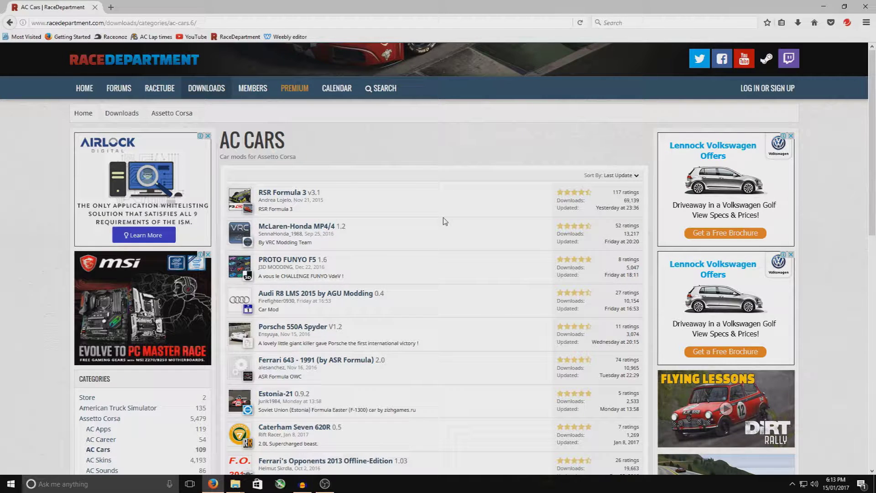
{"action": "left_click", "coordinate": [619, 176]}
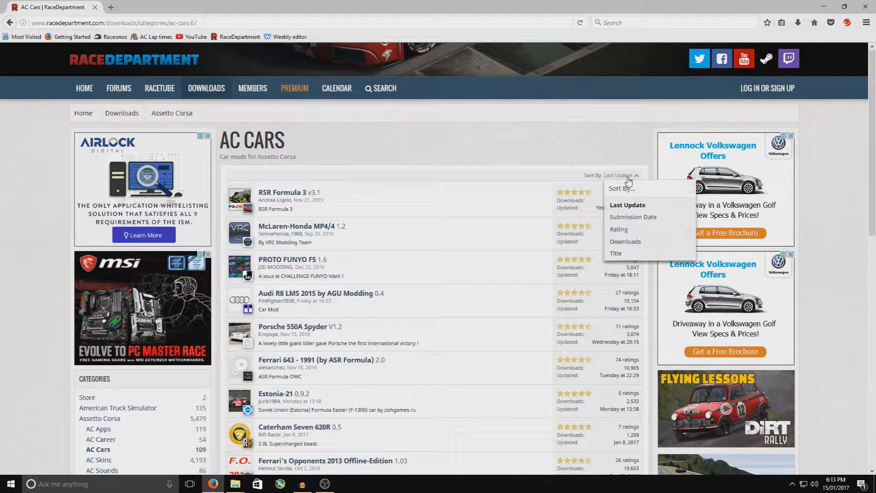
Sort the car mods by Rating and go to page 2 of the list.
{"action": "left_click", "coordinate": [619, 229]}
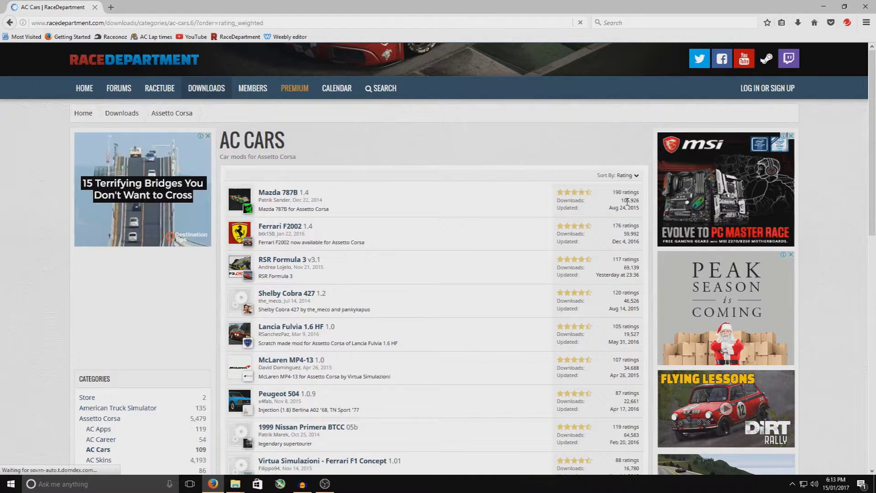
{"action": "scroll", "coordinate": [338, 258], "scroll_direction": "down", "scroll_amount": 2}
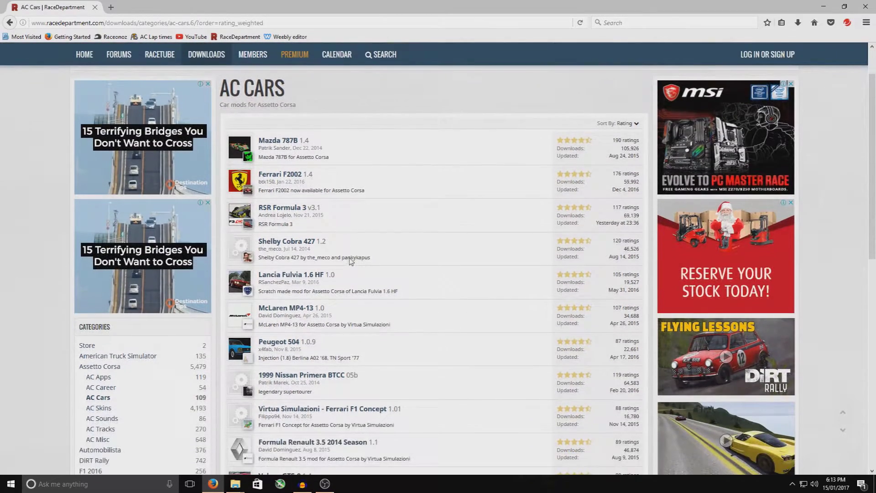
{"action": "scroll", "coordinate": [370, 259], "scroll_direction": "down", "scroll_amount": 3}
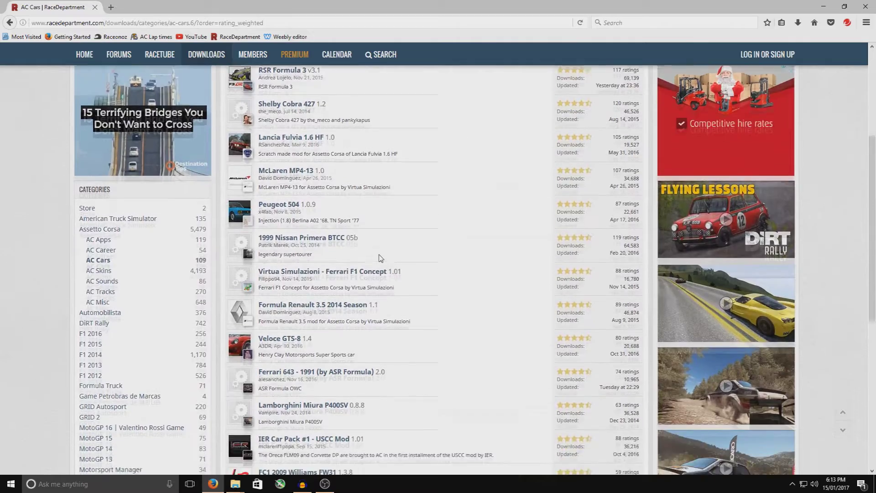
{"action": "scroll", "coordinate": [401, 268], "scroll_direction": "up", "scroll_amount": 3}
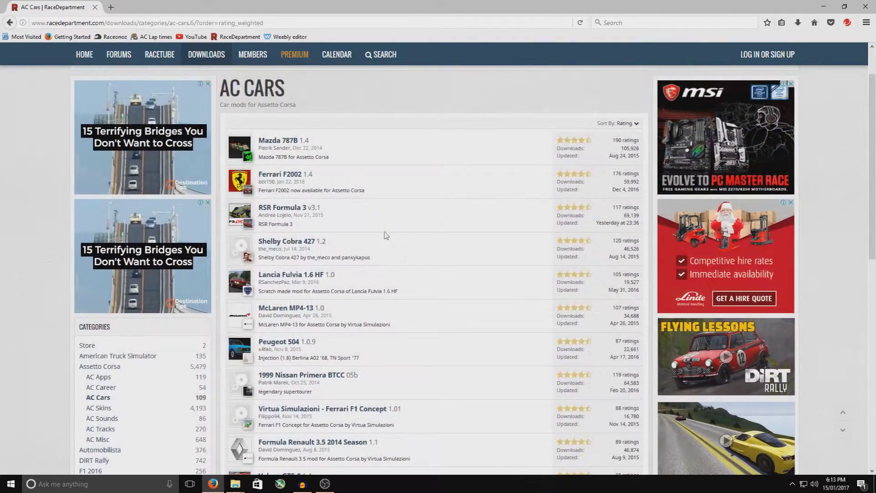
{"action": "scroll", "coordinate": [400, 236], "scroll_direction": "down", "scroll_amount": 8}
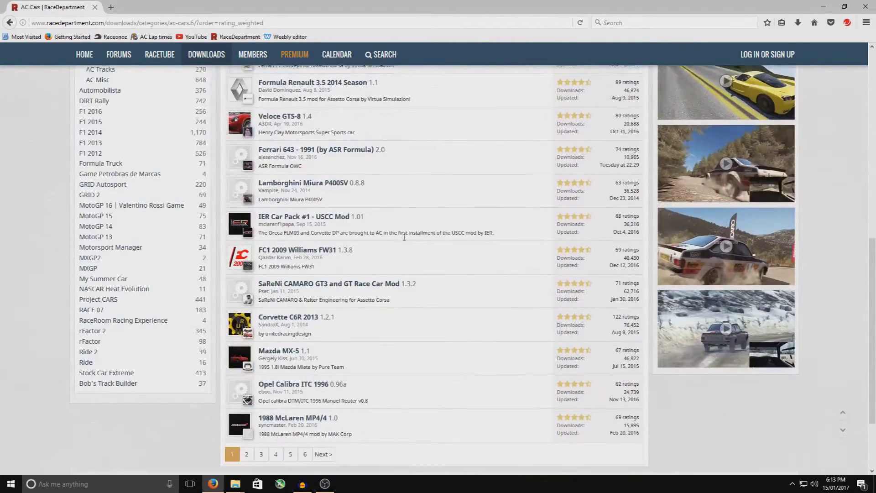
{"action": "scroll", "coordinate": [377, 283], "scroll_direction": "down", "scroll_amount": 1}
{"action": "left_click", "coordinate": [246, 397]}
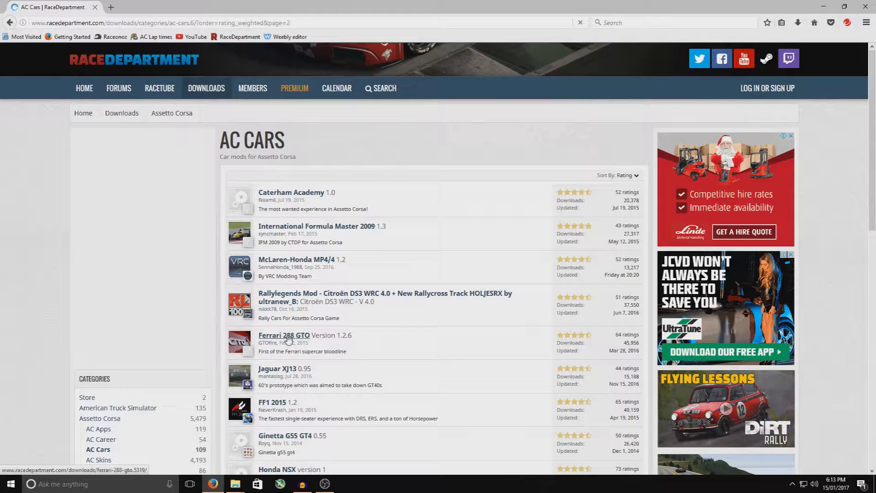
Open the Ferrari 288 GTO mod page, look through it, and show its Version History.
{"action": "left_click", "coordinate": [288, 336]}
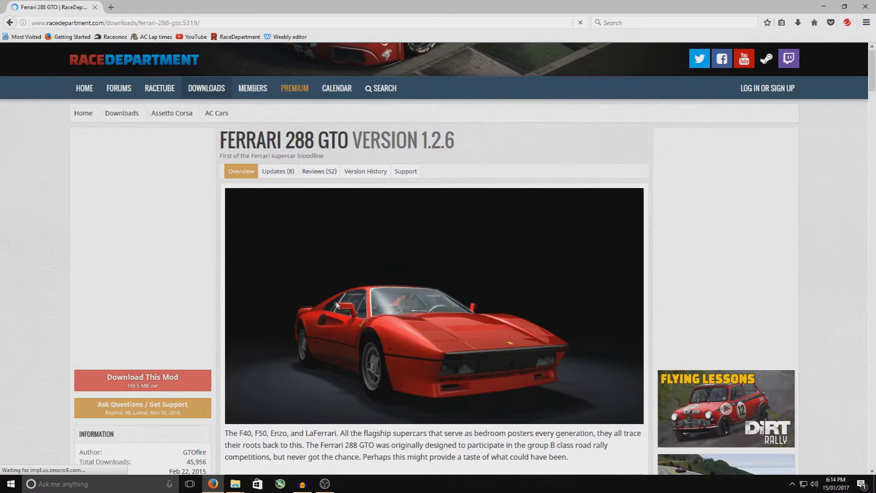
{"action": "scroll", "coordinate": [306, 302], "scroll_direction": "down", "scroll_amount": 5}
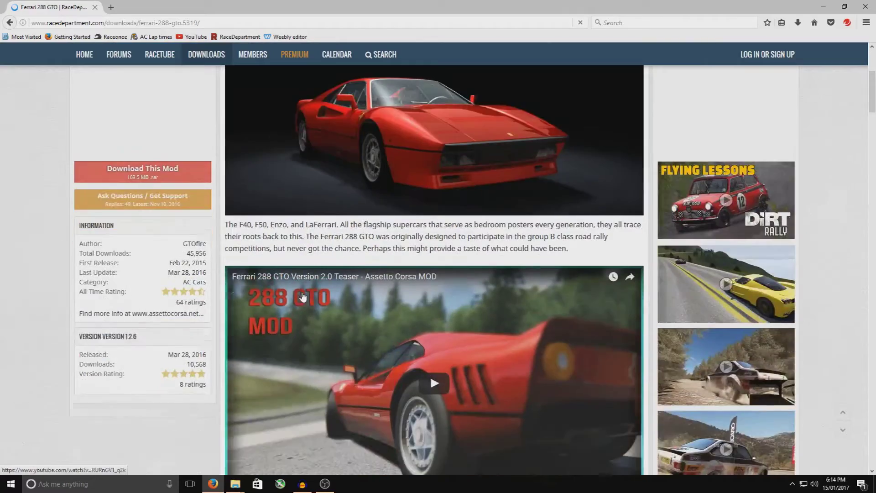
{"action": "scroll", "coordinate": [346, 308], "scroll_direction": "down", "scroll_amount": 14}
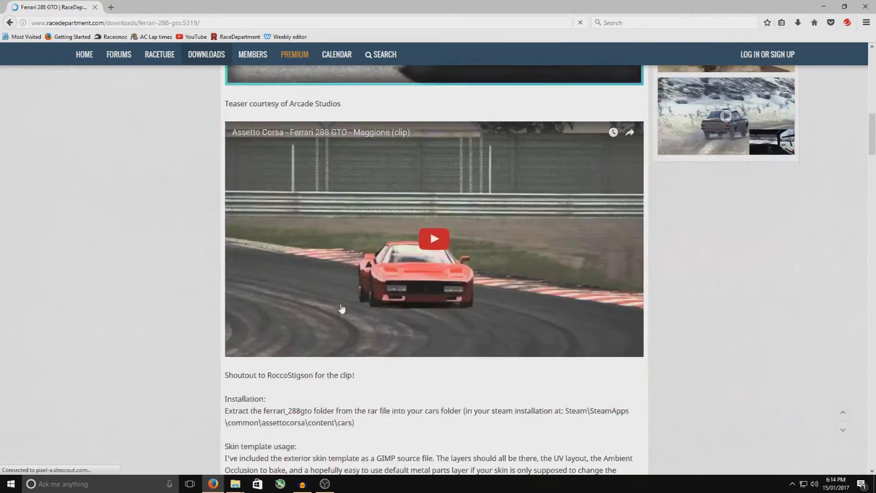
{"action": "scroll", "coordinate": [324, 303], "scroll_direction": "down", "scroll_amount": 15}
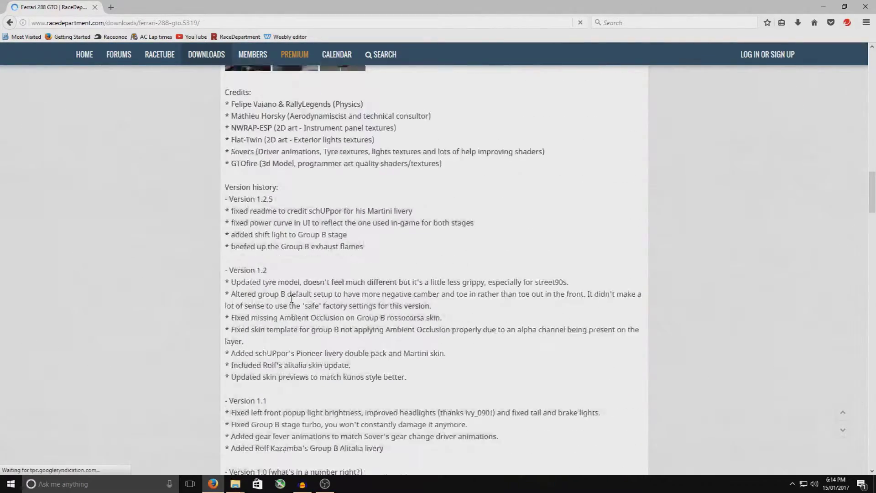
{"action": "scroll", "coordinate": [292, 303], "scroll_direction": "down", "scroll_amount": 15}
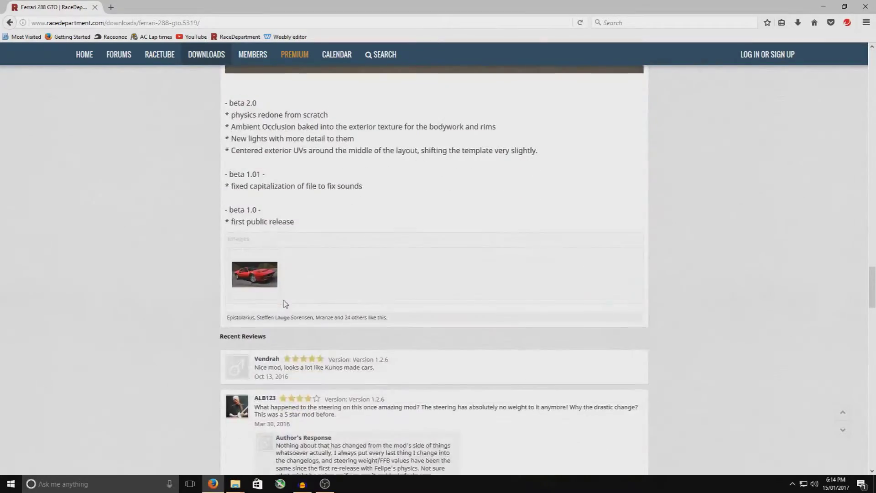
{"action": "scroll", "coordinate": [305, 338], "scroll_direction": "down", "scroll_amount": 5}
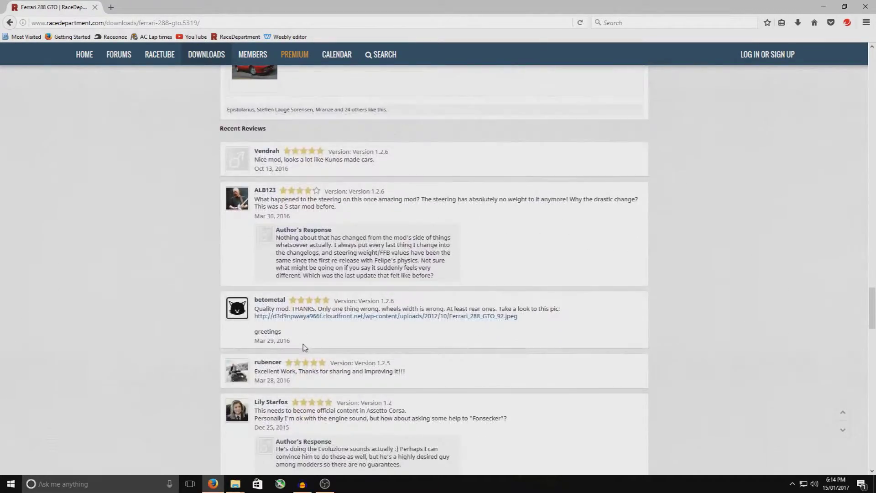
{"action": "scroll", "coordinate": [302, 340], "scroll_direction": "up", "scroll_amount": 20}
{"action": "scroll", "coordinate": [301, 340], "scroll_direction": "up", "scroll_amount": 15}
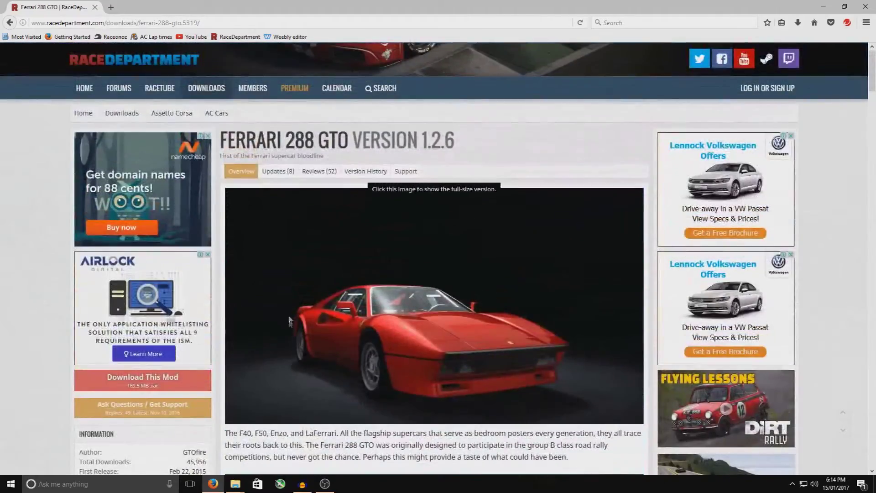
{"action": "left_click", "coordinate": [360, 172]}
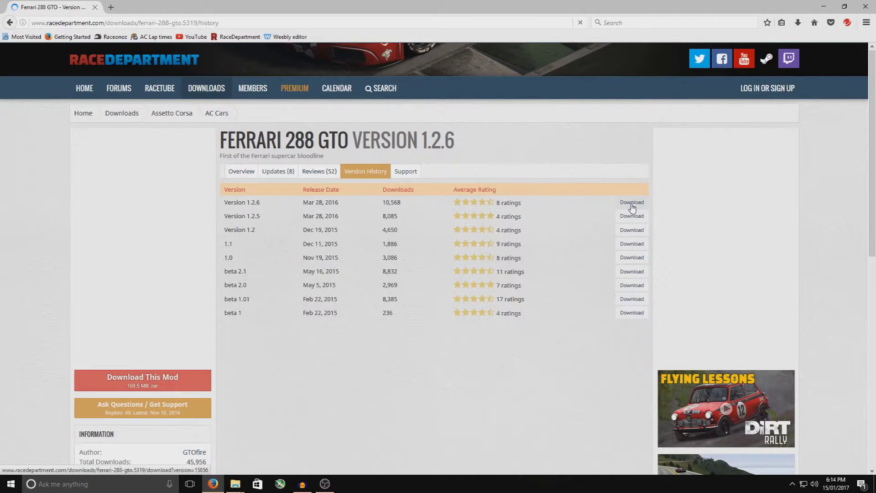
Start the Version 1.2.6 ferrari_288gto.rar download, close its prompt, and minimize Firefox.
{"action": "left_click", "coordinate": [159, 382]}
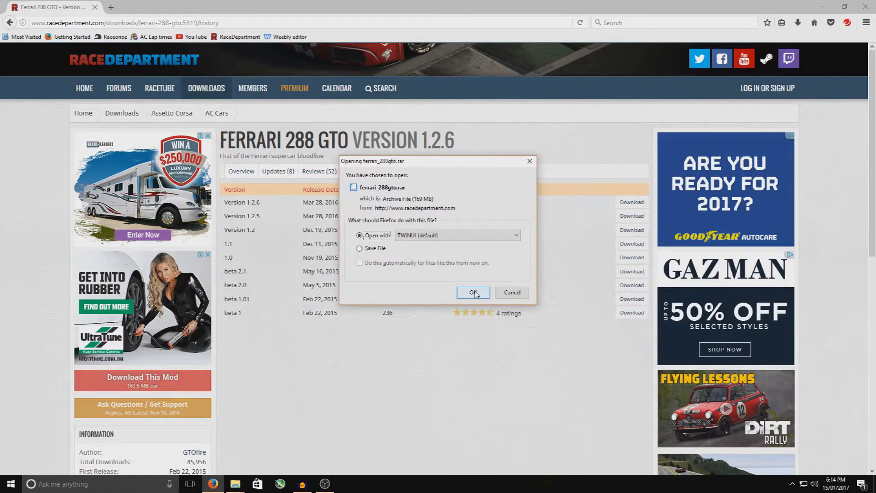
{"action": "left_click", "coordinate": [522, 297]}
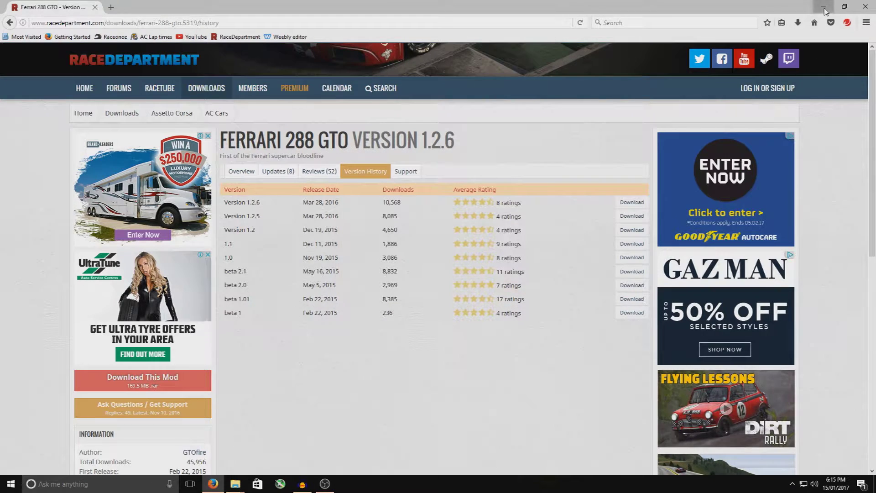
{"action": "left_click", "coordinate": [824, 8]}
Restore the download window and browse AC downloads > Vehicles > ferrari_288gto.
{"action": "mouse_move", "coordinate": [227, 486]}
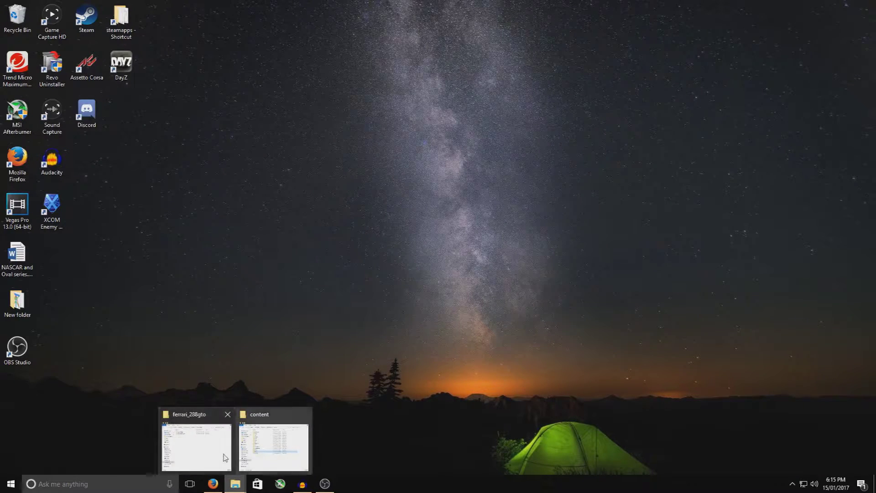
{"action": "left_click", "coordinate": [196, 439]}
{"action": "left_click", "coordinate": [578, 73]}
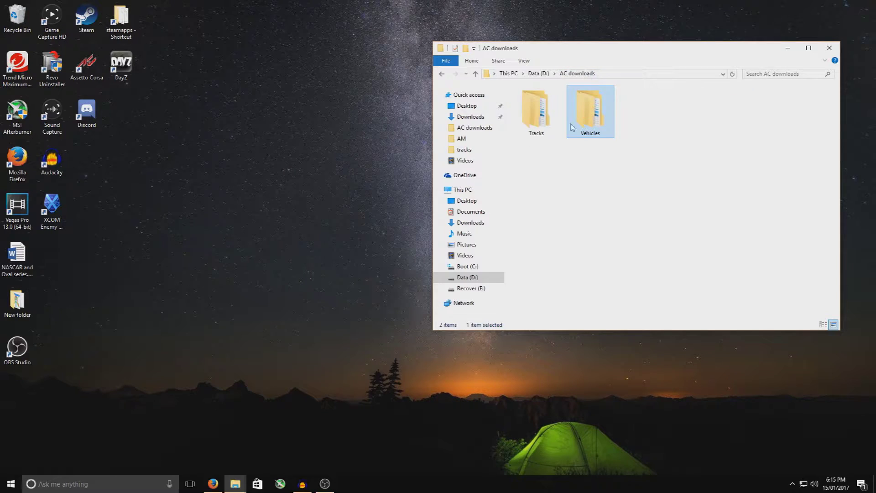
{"action": "double_click", "coordinate": [591, 120]}
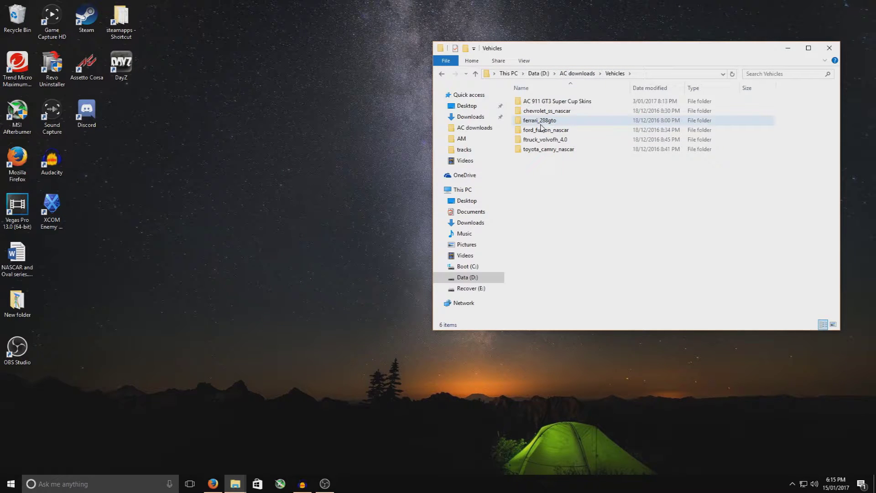
{"action": "double_click", "coordinate": [551, 121]}
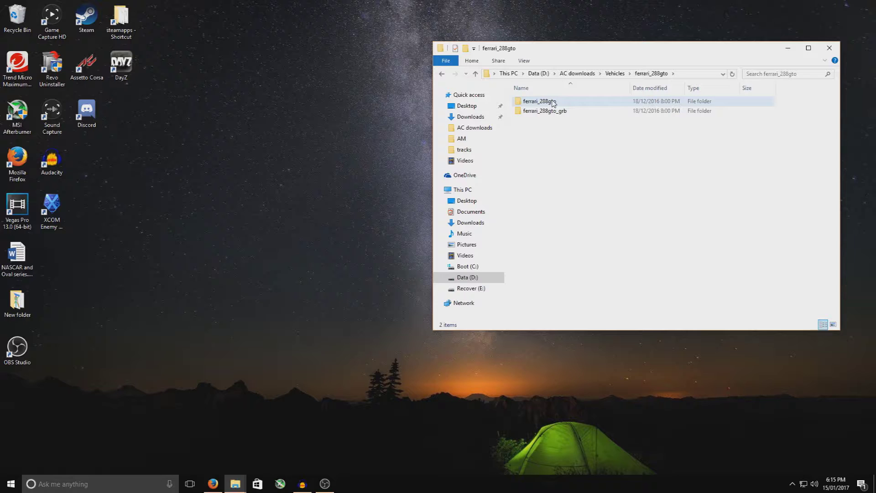
Check the inner ferrari_288gto folder's files, go back, and bring the content folder window forward.
{"action": "double_click", "coordinate": [553, 103]}
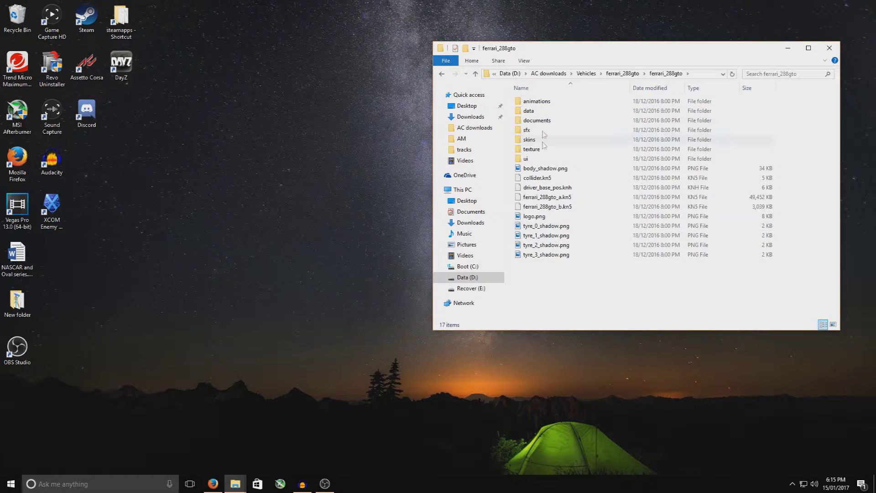
{"action": "left_click", "coordinate": [441, 75]}
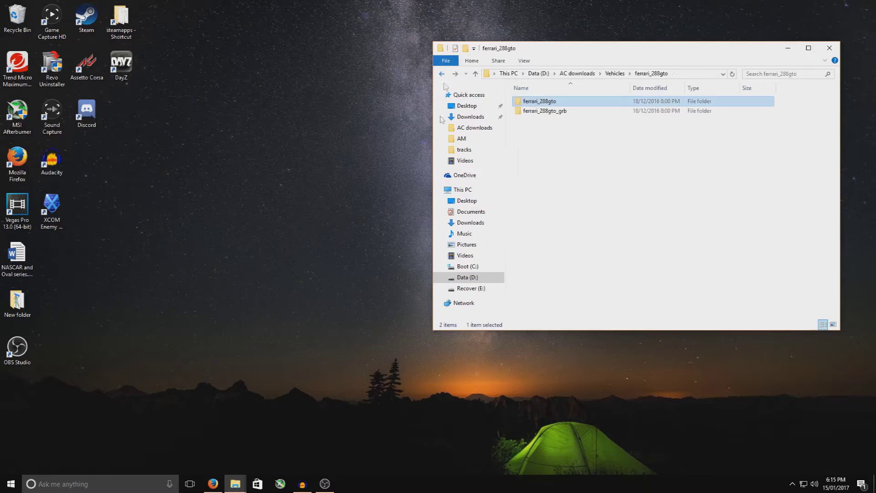
{"action": "left_click", "coordinate": [233, 484]}
{"action": "left_click", "coordinate": [264, 460]}
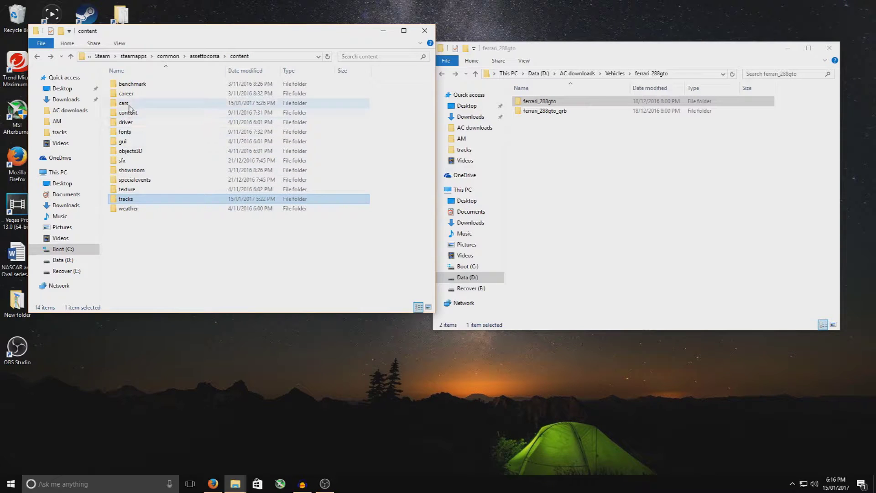
Open the game's cars folder and inspect bmw_z4_gt3 as a reference car folder.
{"action": "double_click", "coordinate": [130, 106]}
{"action": "scroll", "coordinate": [153, 164], "scroll_direction": "down", "scroll_amount": 3}
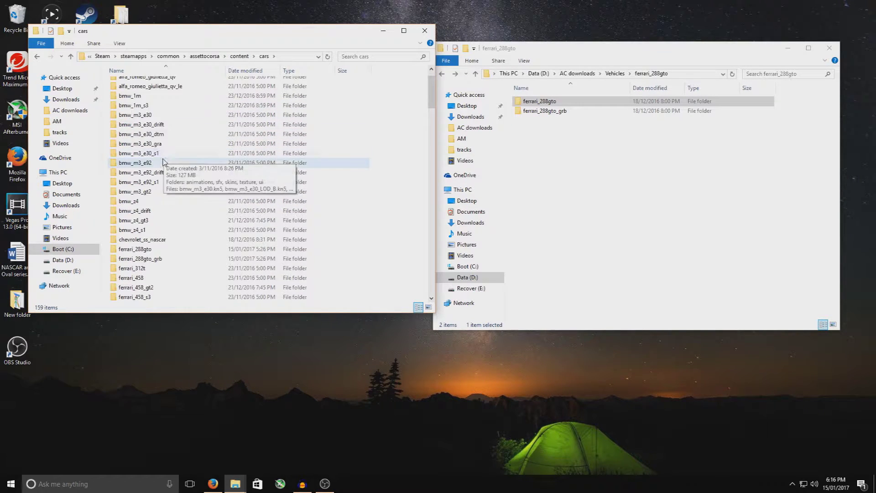
{"action": "scroll", "coordinate": [152, 164], "scroll_direction": "down", "scroll_amount": 5}
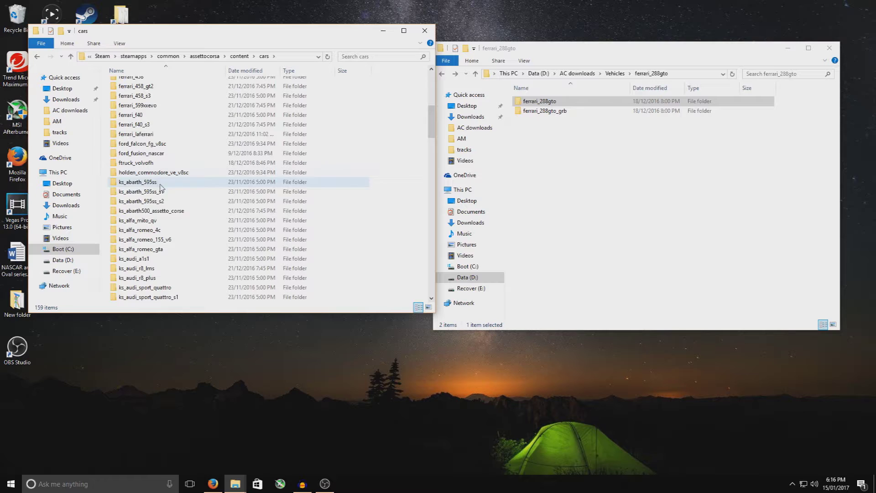
{"action": "scroll", "coordinate": [158, 217], "scroll_direction": "up", "scroll_amount": 5}
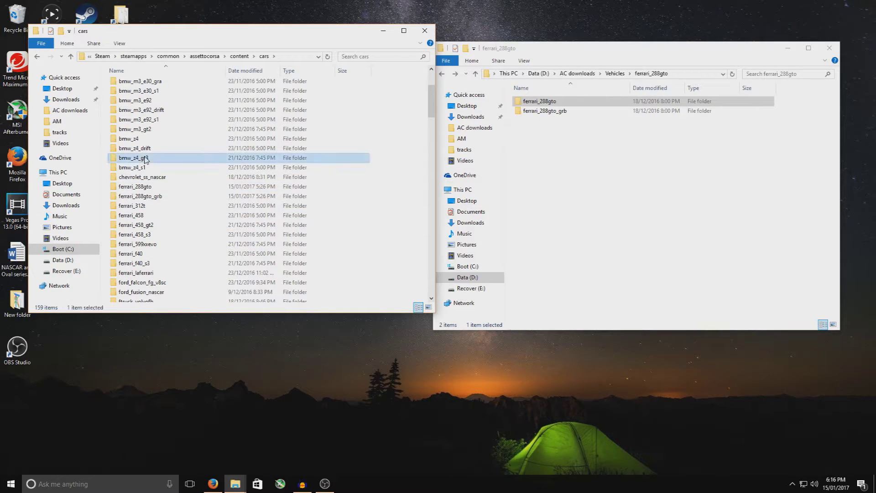
{"action": "double_click", "coordinate": [145, 159]}
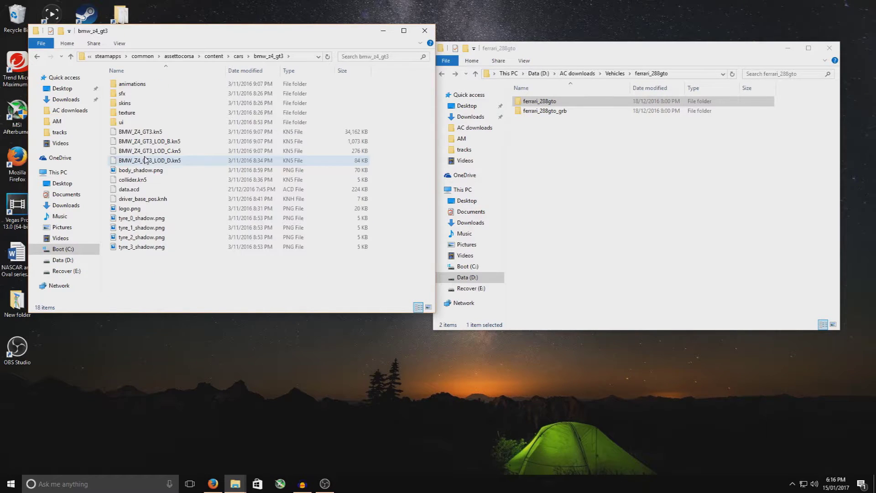
{"action": "left_click", "coordinate": [38, 57]}
Confirm ferrari_288gto and ferrari_288gto_grb are in cars, then close both Explorer windows.
{"action": "left_click", "coordinate": [545, 102]}
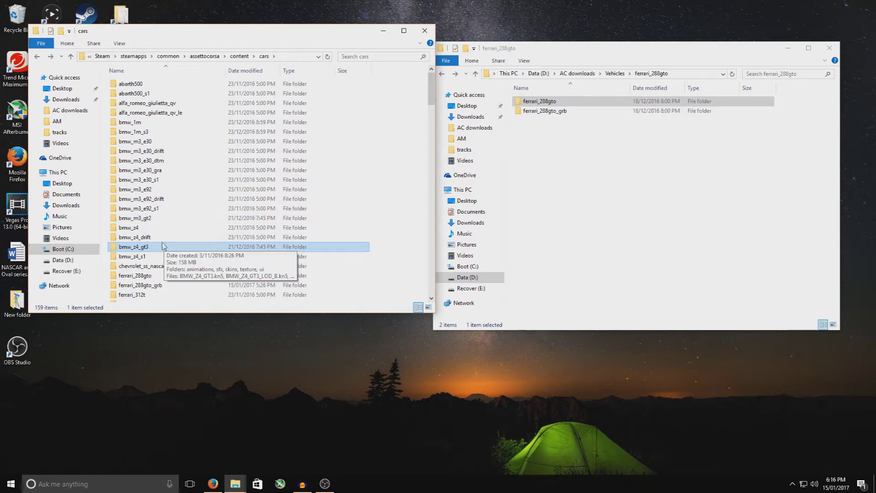
{"action": "scroll", "coordinate": [159, 240], "scroll_direction": "down", "scroll_amount": 2}
{"action": "left_click", "coordinate": [137, 221]}
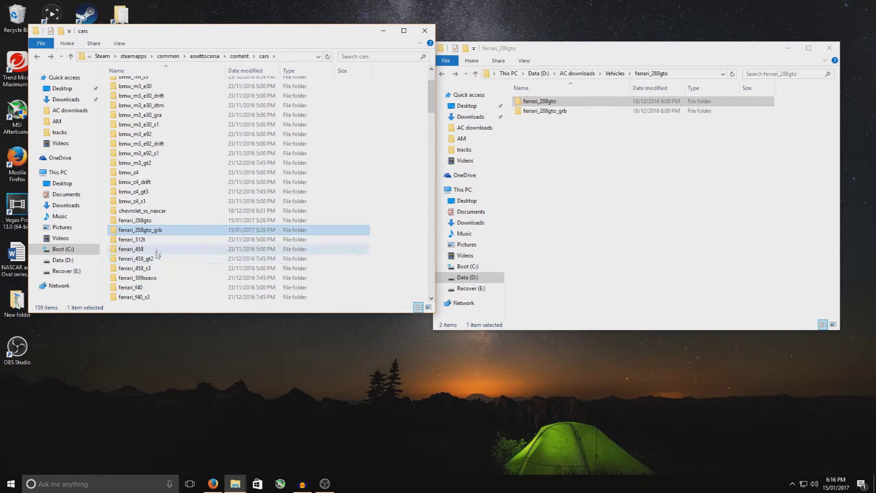
{"action": "left_click_drag", "start_coordinate": [157, 232], "coordinate": [327, 103]}
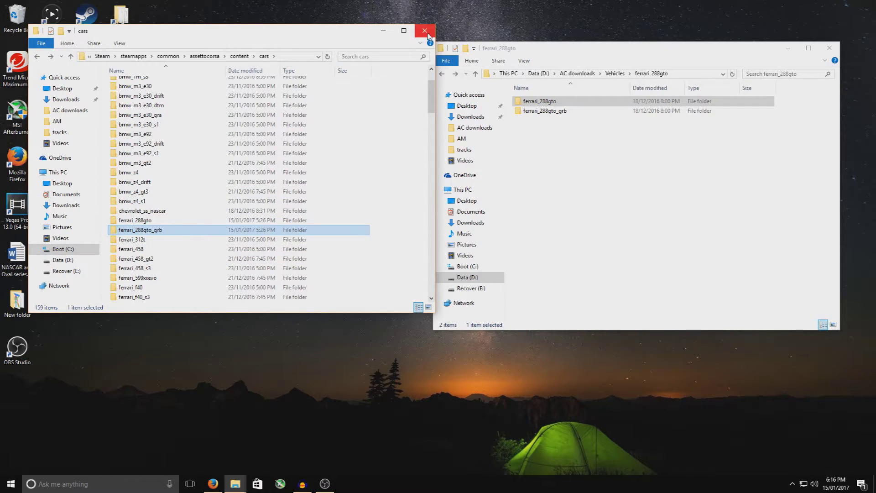
{"action": "left_click", "coordinate": [428, 36]}
{"action": "left_click", "coordinate": [829, 48]}
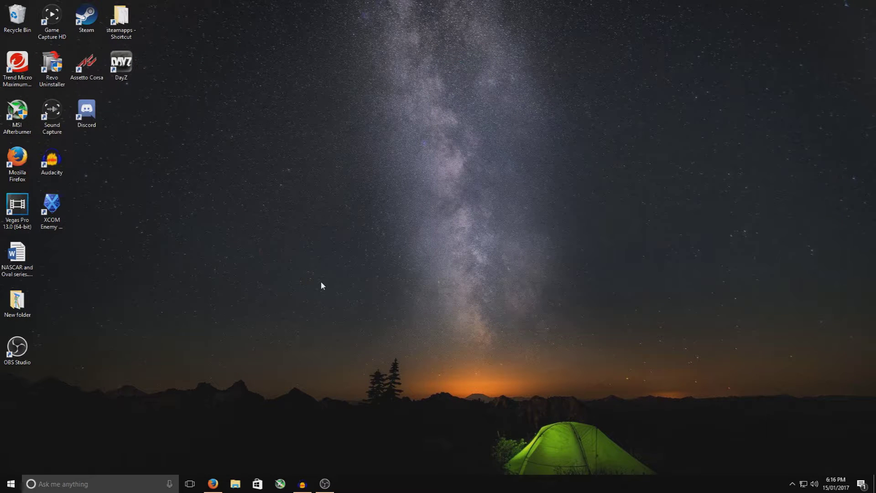
Launch Assetto Corsa and choose Spielberg as the practice session track.
{"action": "double_click", "coordinate": [86, 64]}
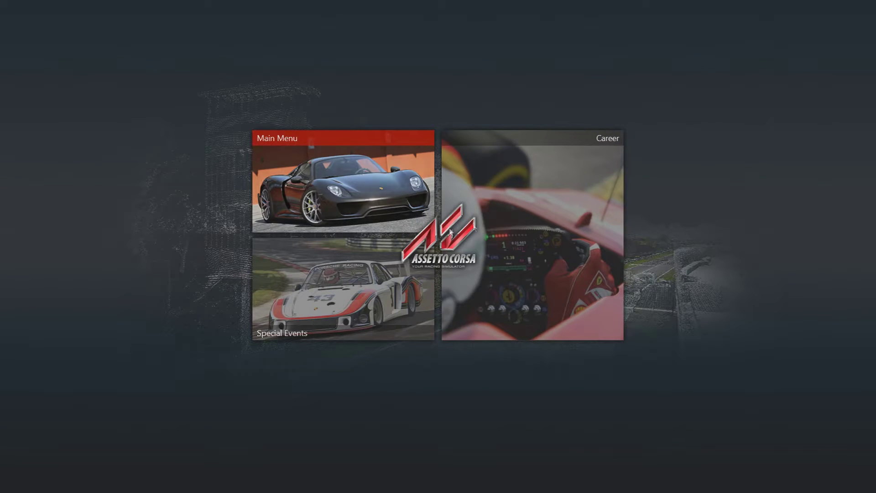
{"action": "left_click", "coordinate": [313, 210]}
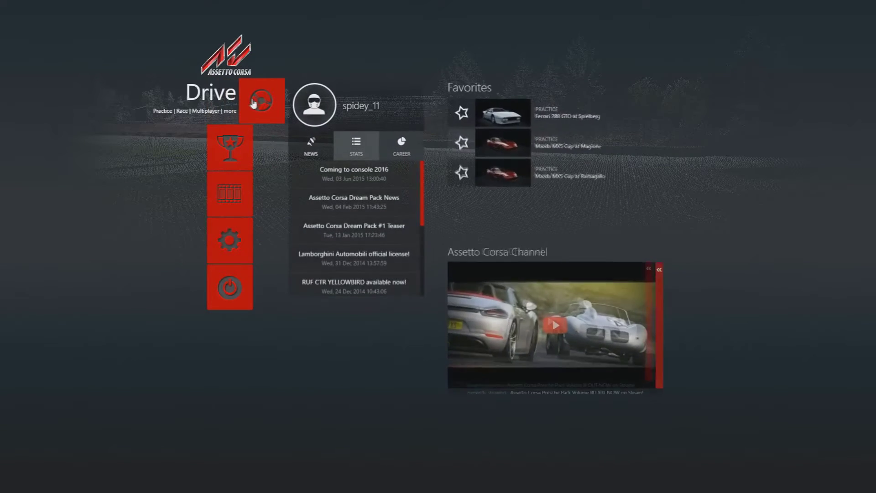
{"action": "left_click", "coordinate": [246, 103]}
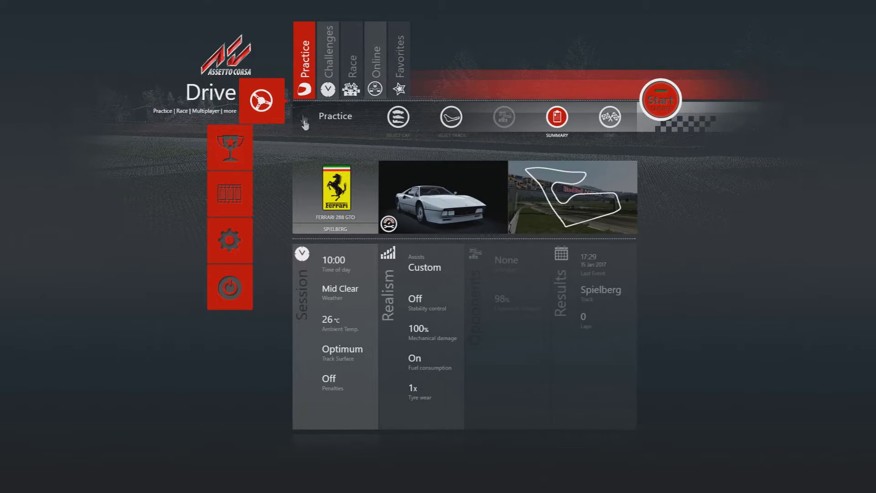
{"action": "left_click", "coordinate": [453, 122]}
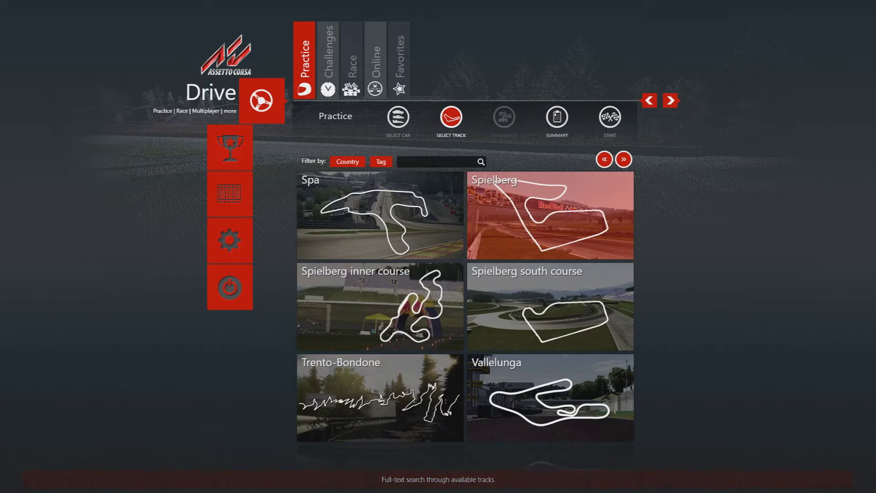
{"action": "left_click", "coordinate": [498, 182]}
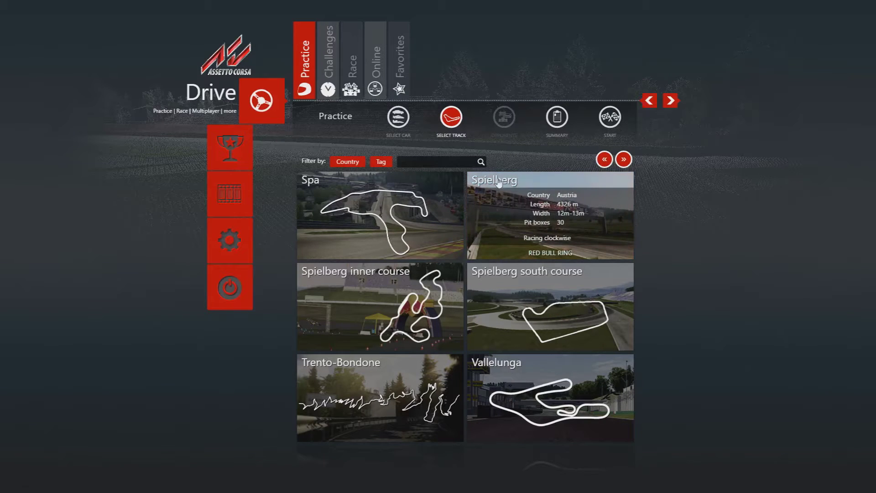
{"action": "left_click", "coordinate": [522, 221]}
Filter the cars to Ferrari and pick the Ferrari 288 GTO.
{"action": "left_click", "coordinate": [404, 122]}
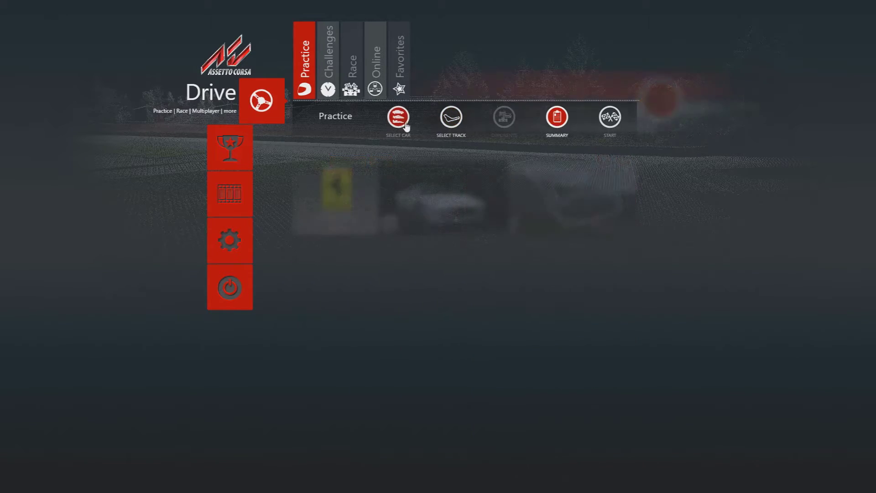
{"action": "left_click", "coordinate": [344, 263]}
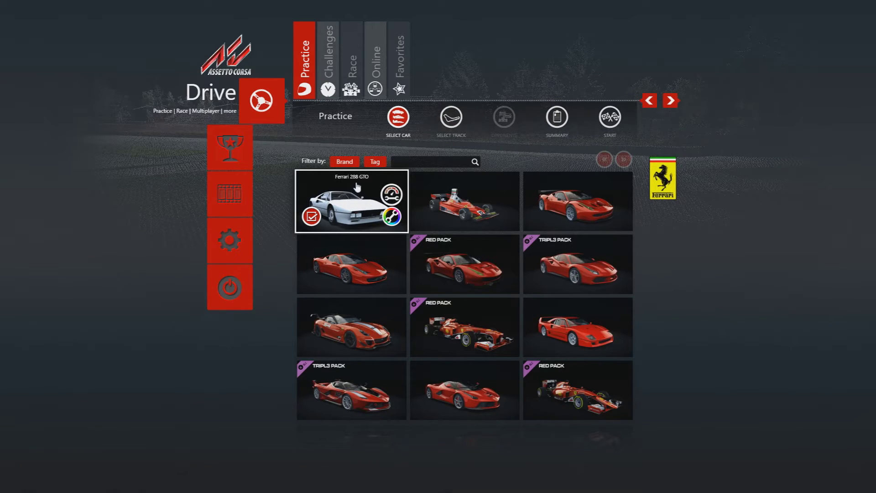
{"action": "left_click", "coordinate": [359, 207]}
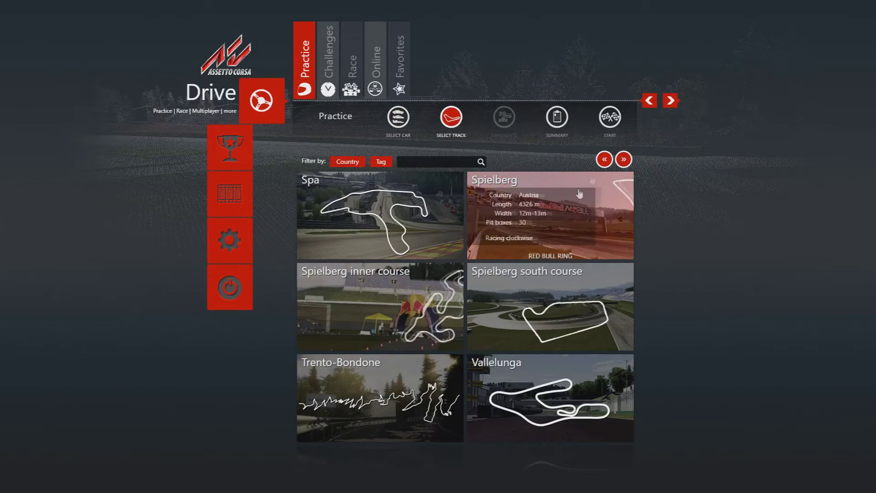